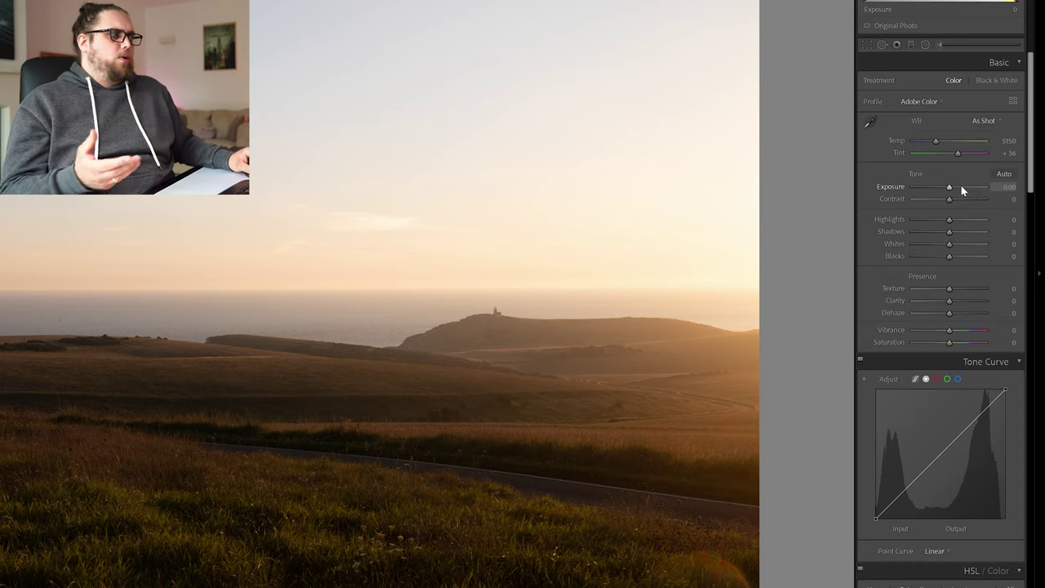
# Set the sunset field photo's Highlights to -79, Shadows to +43 and Contrast to +37
pyautogui.moveTo(948, 220); pyautogui.dragTo(920, 220)
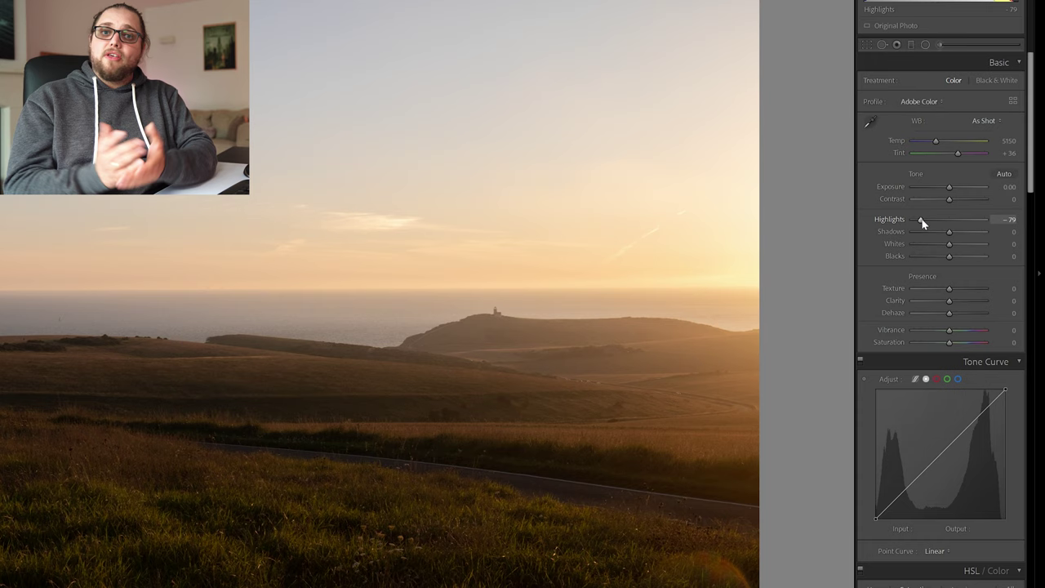
pyautogui.moveTo(946, 232); pyautogui.dragTo(961, 234)
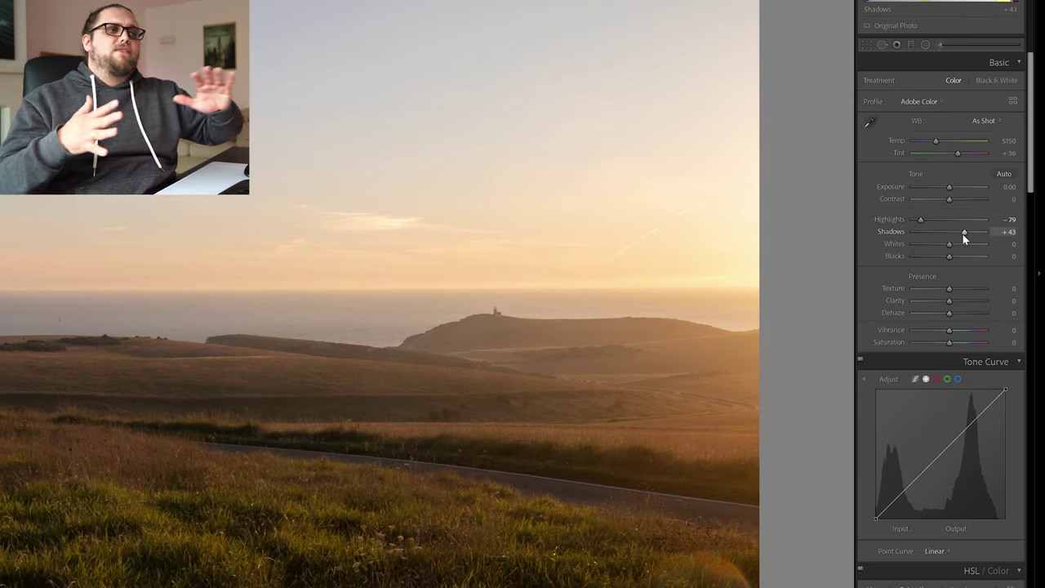
pyautogui.moveTo(950, 200); pyautogui.dragTo(962, 204)
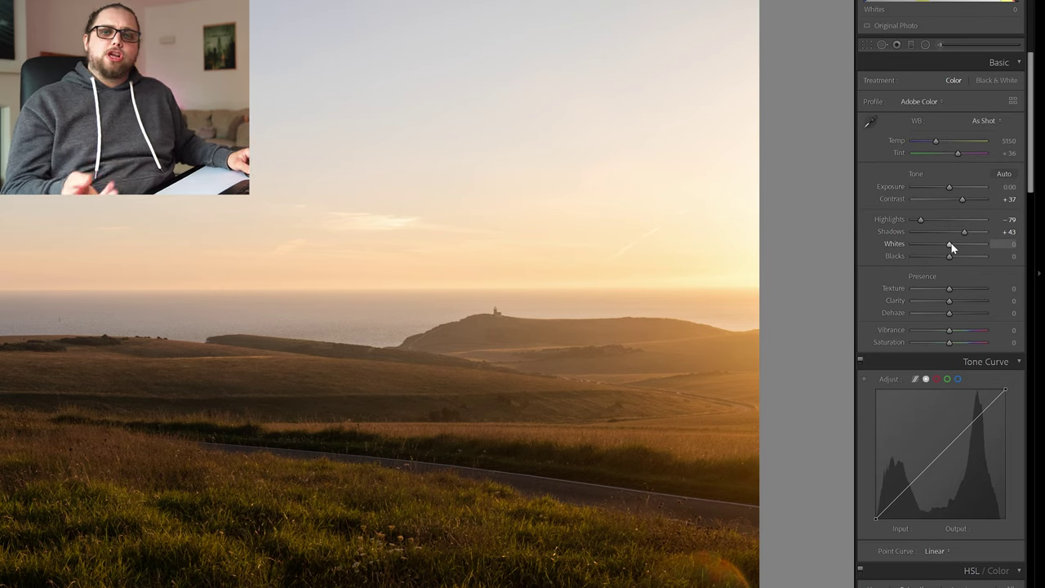
# Try Whites at -58 and Blacks at +2, and reset both to 0
pyautogui.moveTo(951, 246)
pyautogui.mouseDown()
pyautogui.moveTo(975, 249)
pyautogui.moveTo(921, 245)
pyautogui.moveTo(929, 259)
pyautogui.moveTo(966, 259)
pyautogui.moveTo(947, 258)
pyautogui.mouseUp()
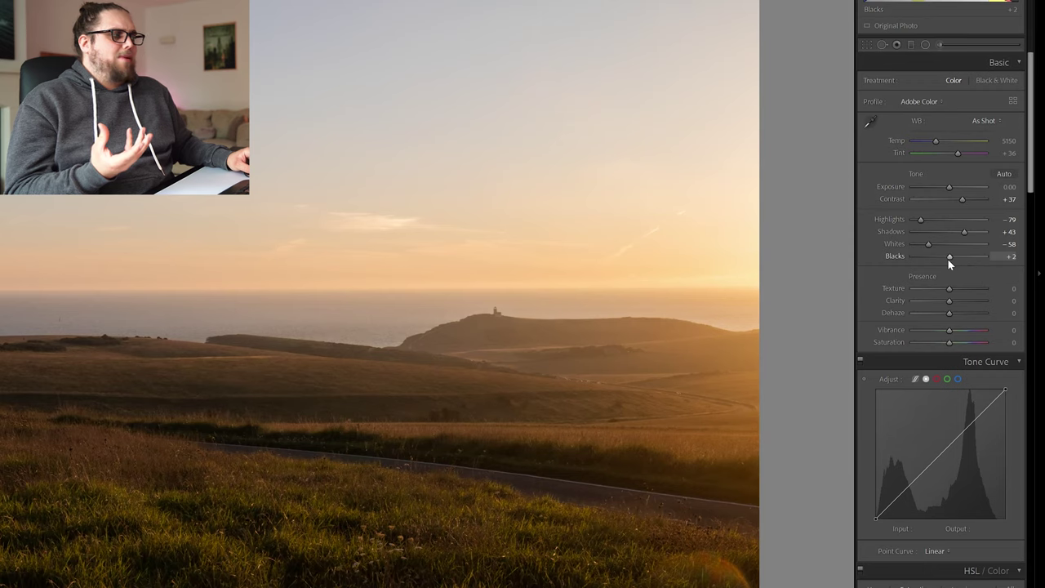
pyautogui.doubleClick(928, 245)
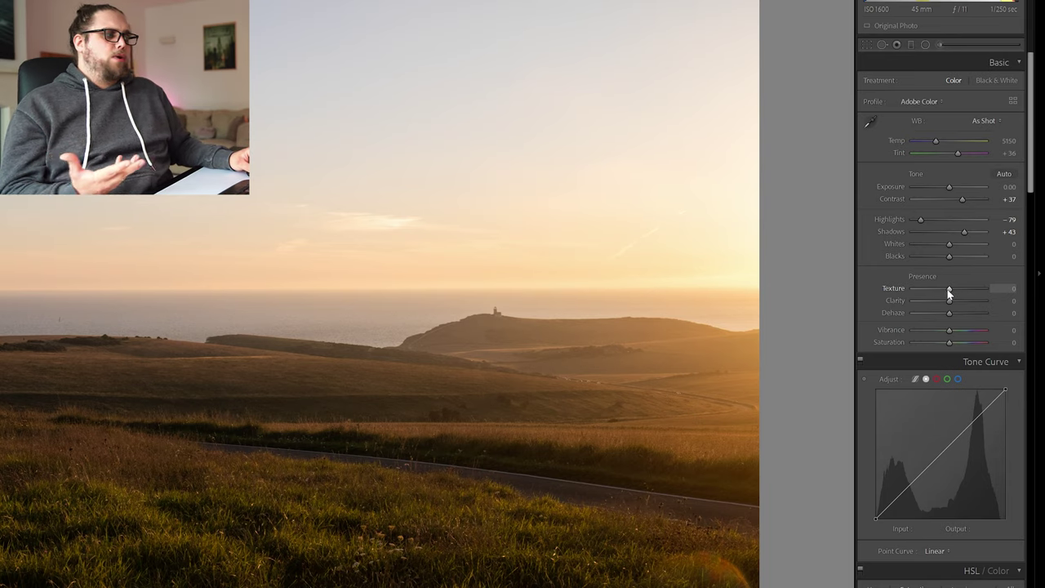
# Try Texture at +25 and +11, Clarity at +41 and +17, and Dehaze up to +62, and reset all three to 0
pyautogui.moveTo(954, 293); pyautogui.dragTo(957, 295)
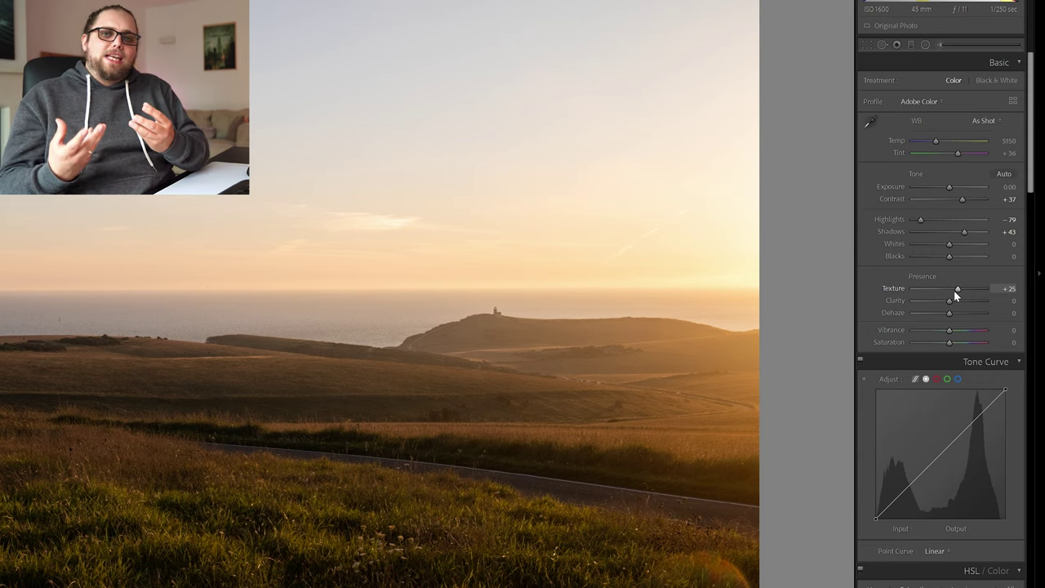
pyautogui.moveTo(947, 302); pyautogui.dragTo(964, 304)
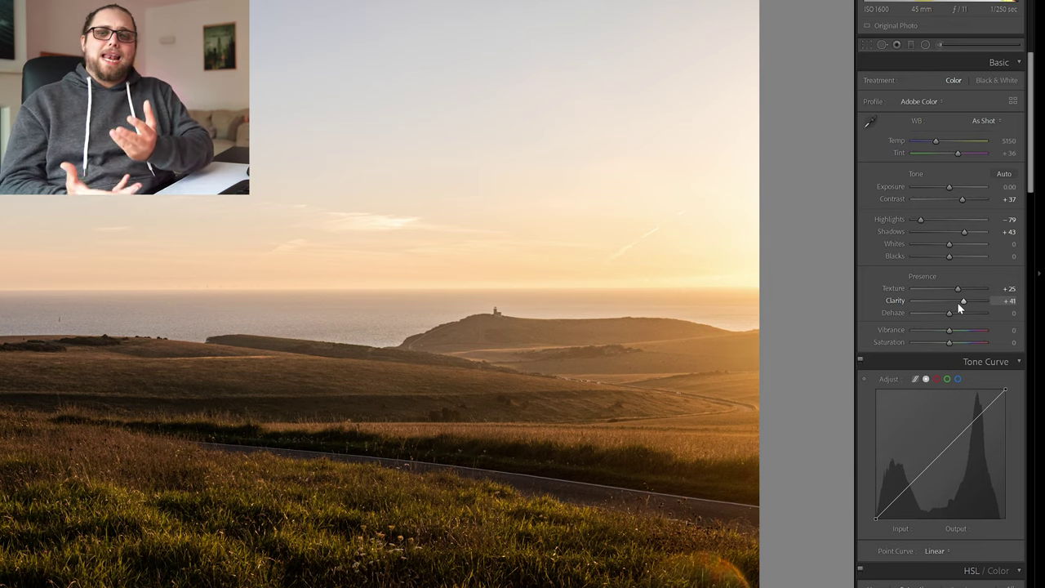
pyautogui.moveTo(958, 301); pyautogui.dragTo(950, 298)
pyautogui.click(953, 291)
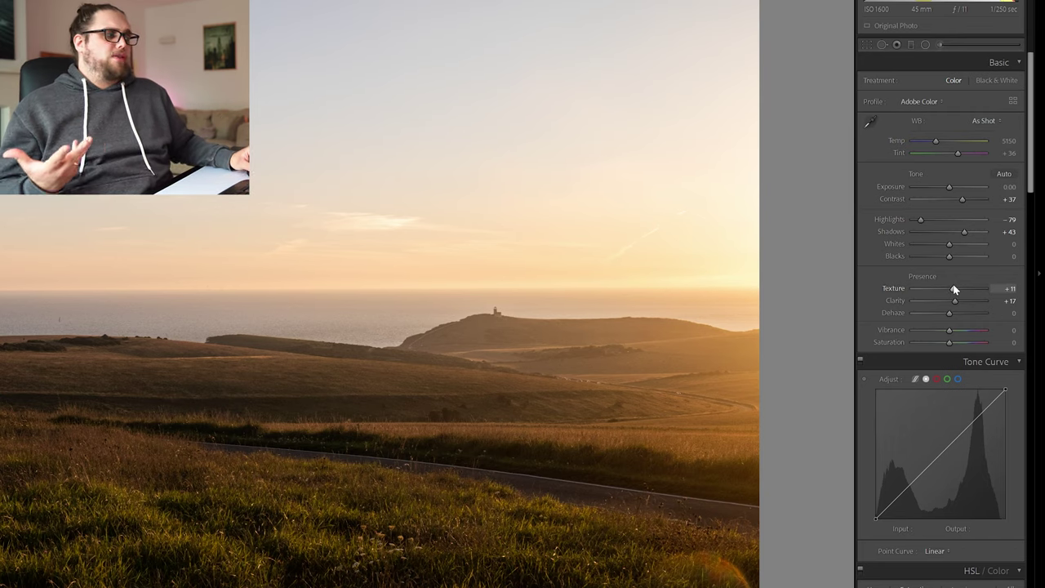
pyautogui.moveTo(948, 314); pyautogui.dragTo(957, 315)
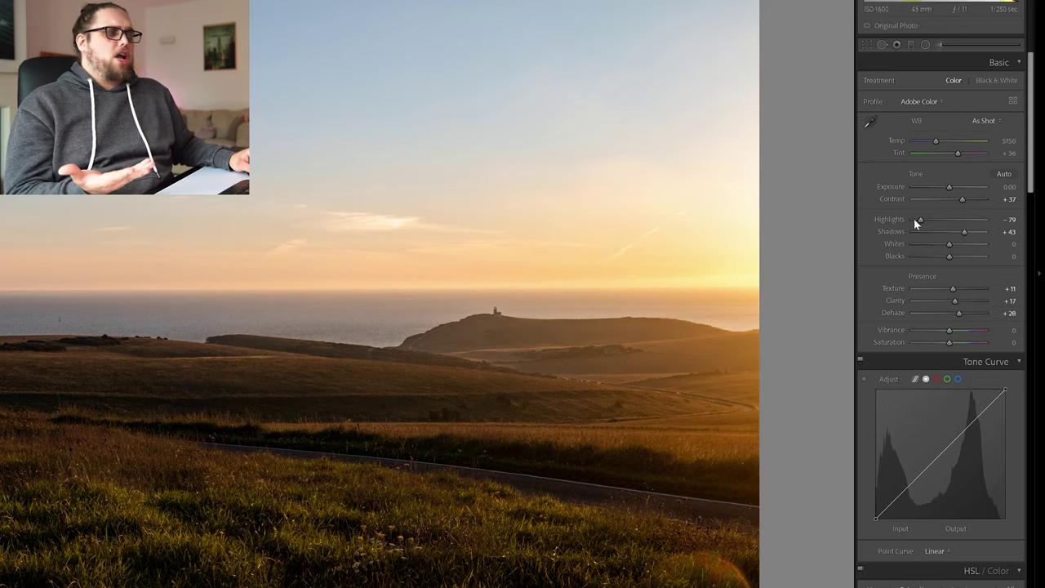
pyautogui.moveTo(960, 315); pyautogui.dragTo(970, 311)
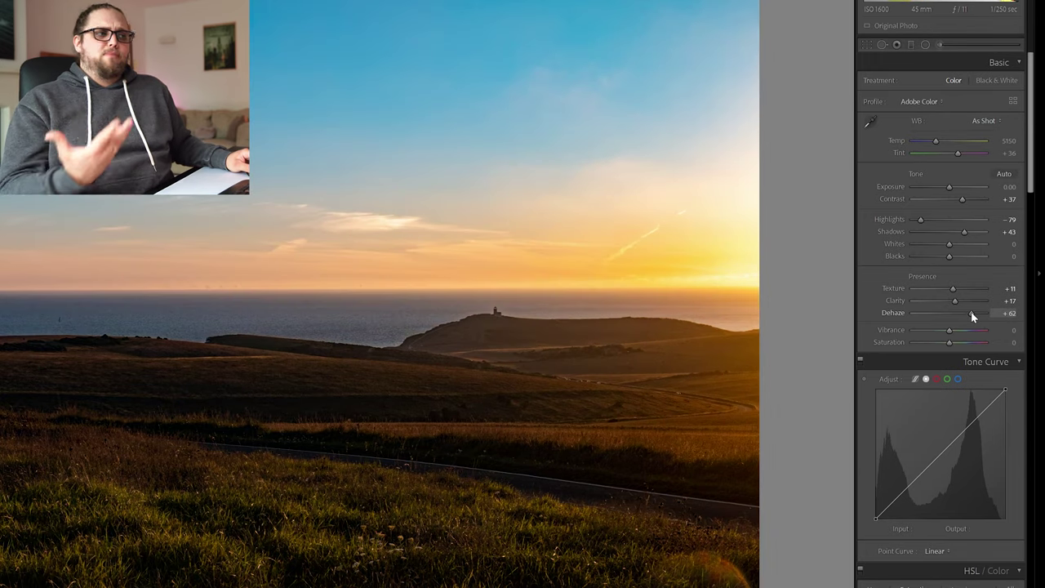
pyautogui.doubleClick(970, 313)
pyautogui.doubleClick(954, 300)
pyautogui.doubleClick(950, 289)
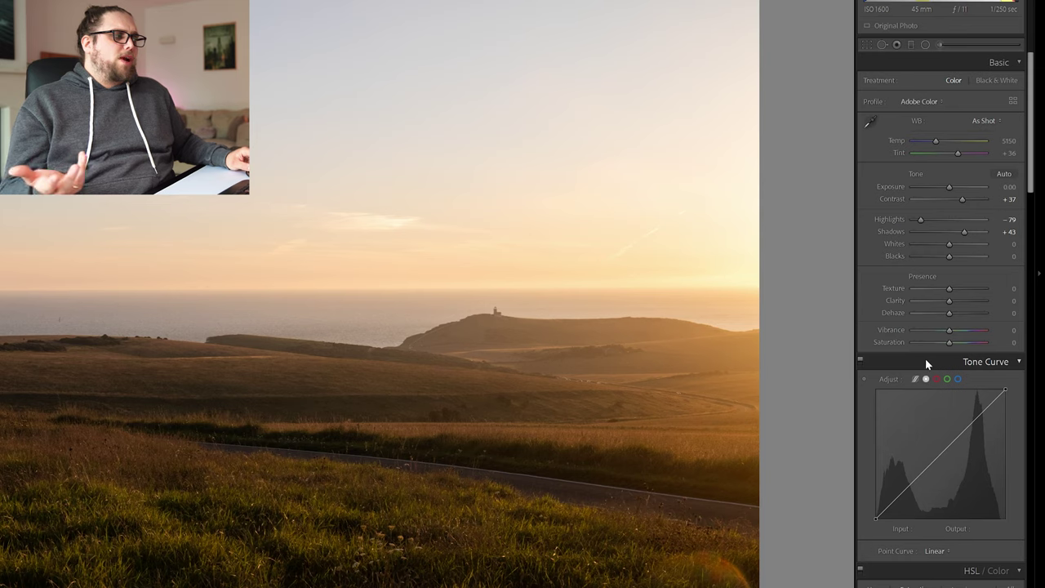
# Try strong positive Saturation and Vibrance on the field photo, and reset both to 0
pyautogui.moveTo(949, 343); pyautogui.dragTo(973, 343)
pyautogui.doubleClick(974, 343)
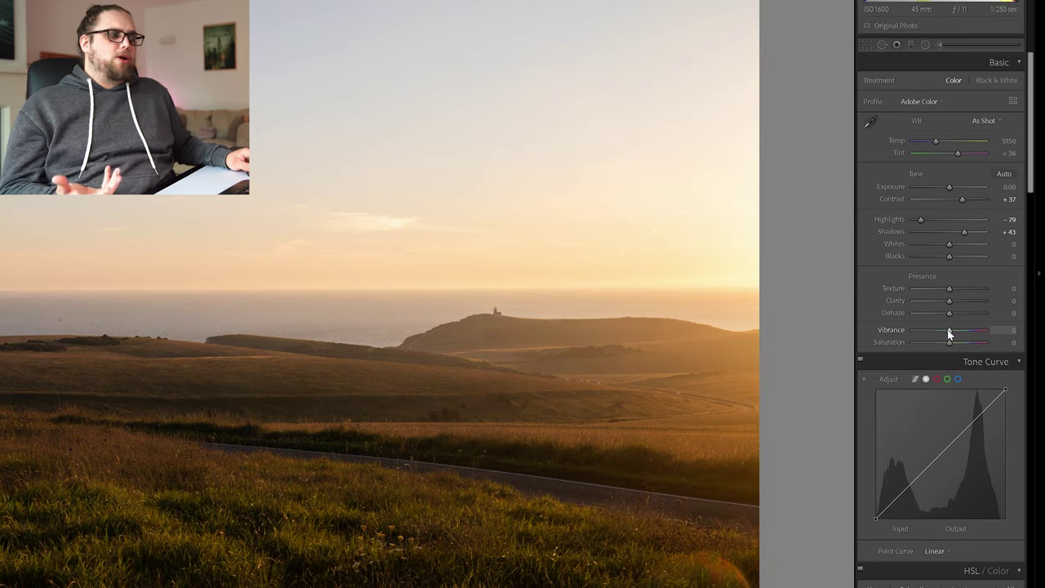
pyautogui.moveTo(948, 330); pyautogui.dragTo(956, 329)
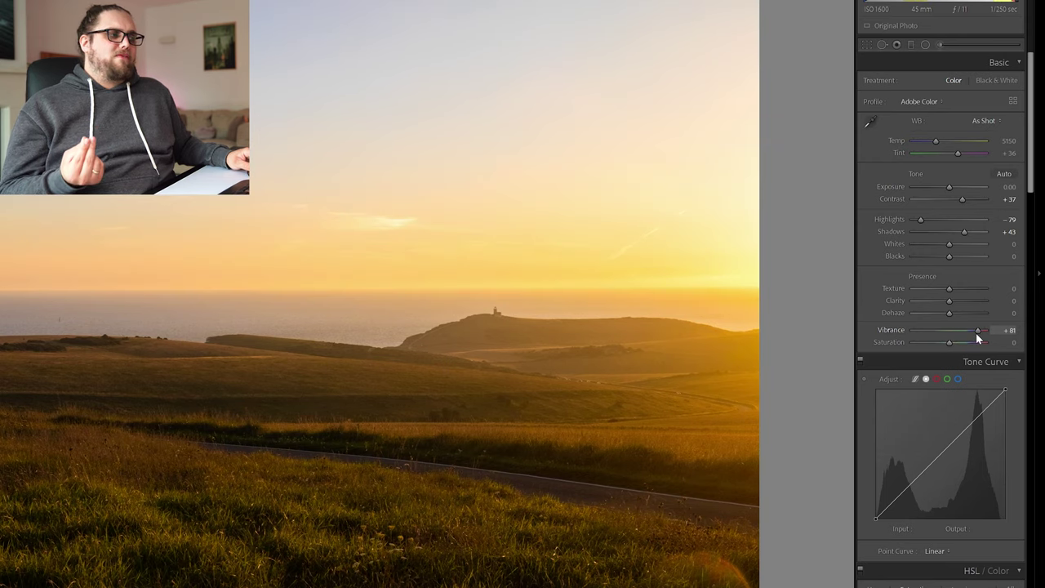
pyautogui.doubleClick(973, 331)
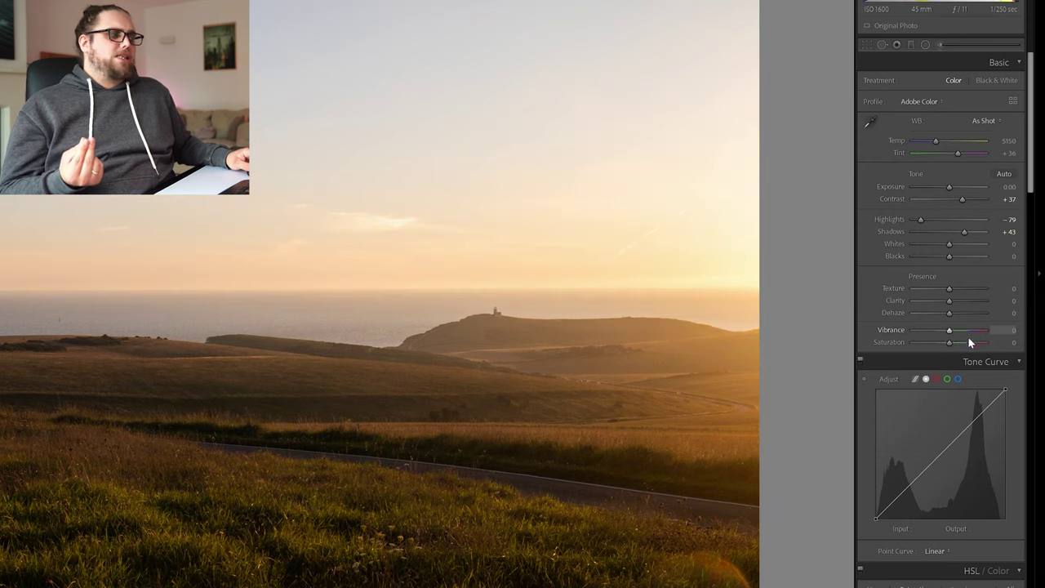
pyautogui.moveTo(948, 343)
pyautogui.mouseDown()
pyautogui.moveTo(984, 343)
pyautogui.moveTo(961, 331)
pyautogui.mouseUp()
pyautogui.doubleClick(984, 343)
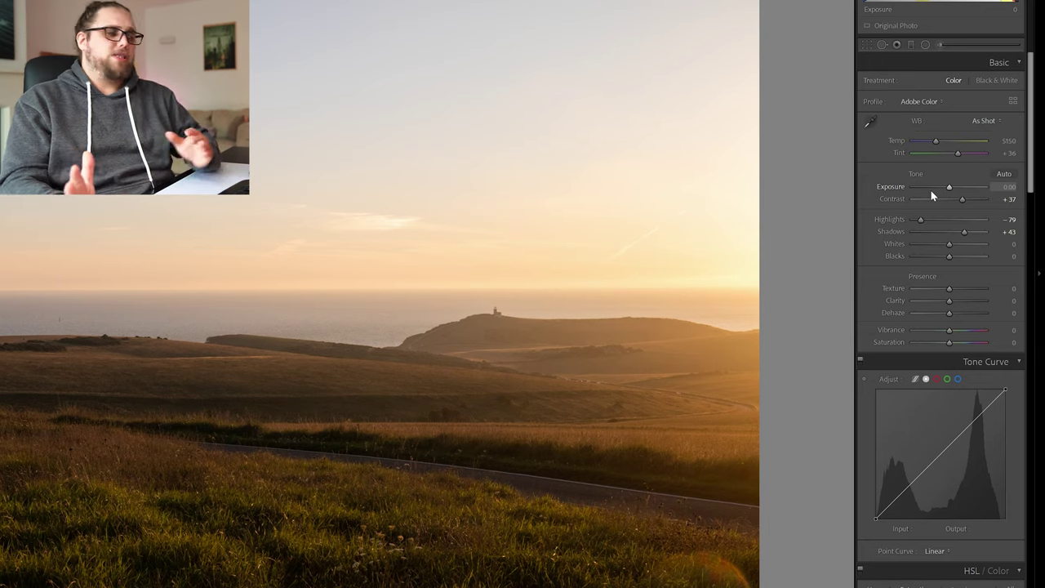
# Try the field photo's temperature at 4057 and 6286 and shift its tint, and return both to their original values
pyautogui.moveTo(936, 141); pyautogui.dragTo(928, 143)
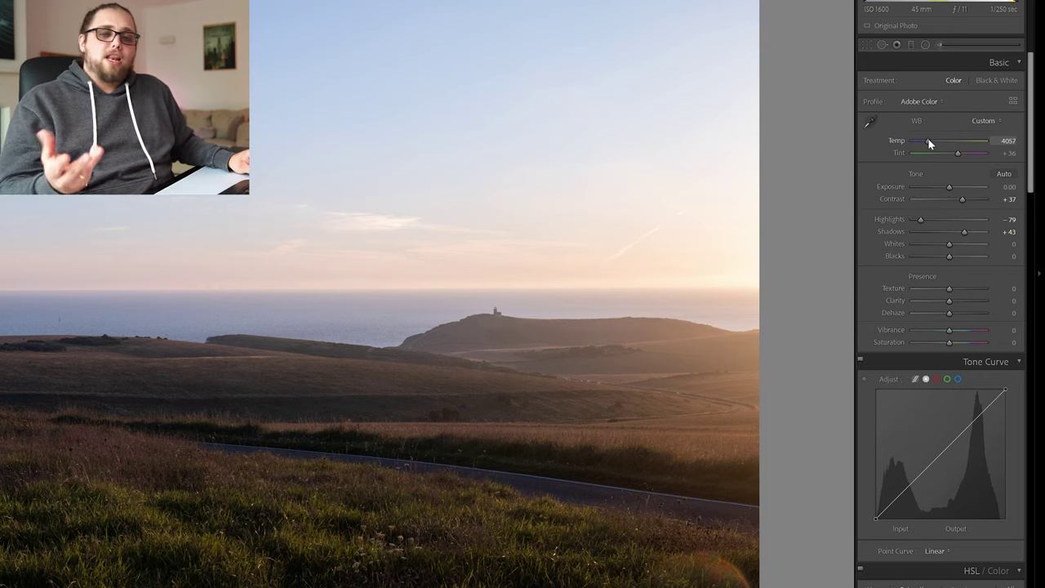
pyautogui.moveTo(928, 140); pyautogui.dragTo(945, 146)
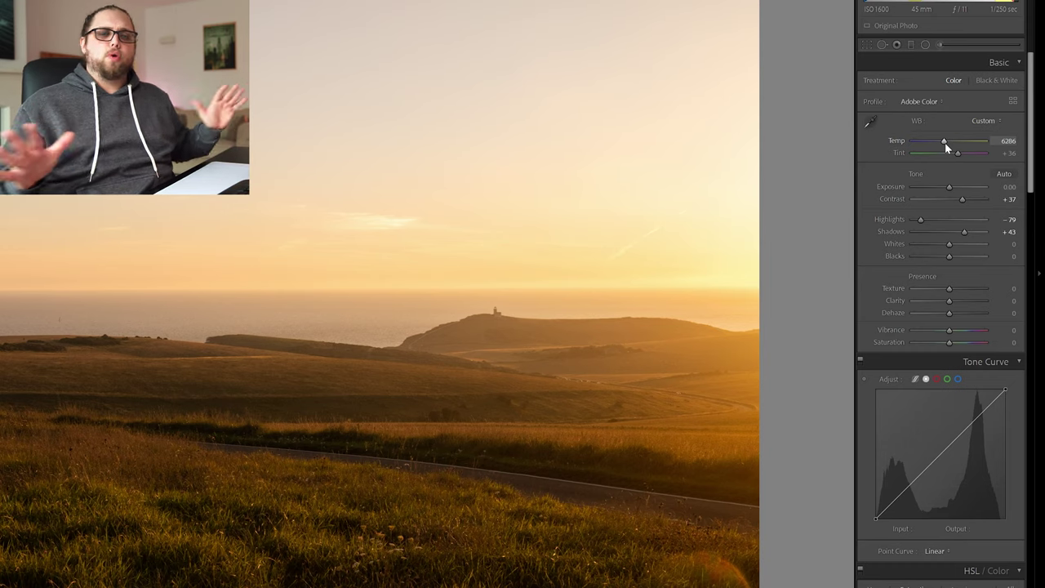
pyautogui.moveTo(956, 153); pyautogui.dragTo(962, 156)
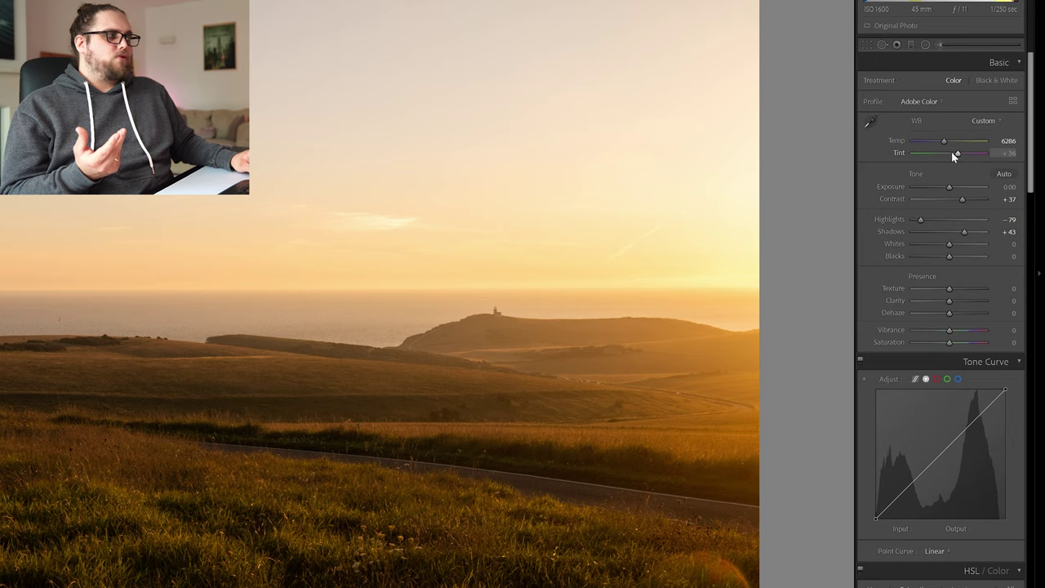
pyautogui.moveTo(956, 155); pyautogui.dragTo(953, 155)
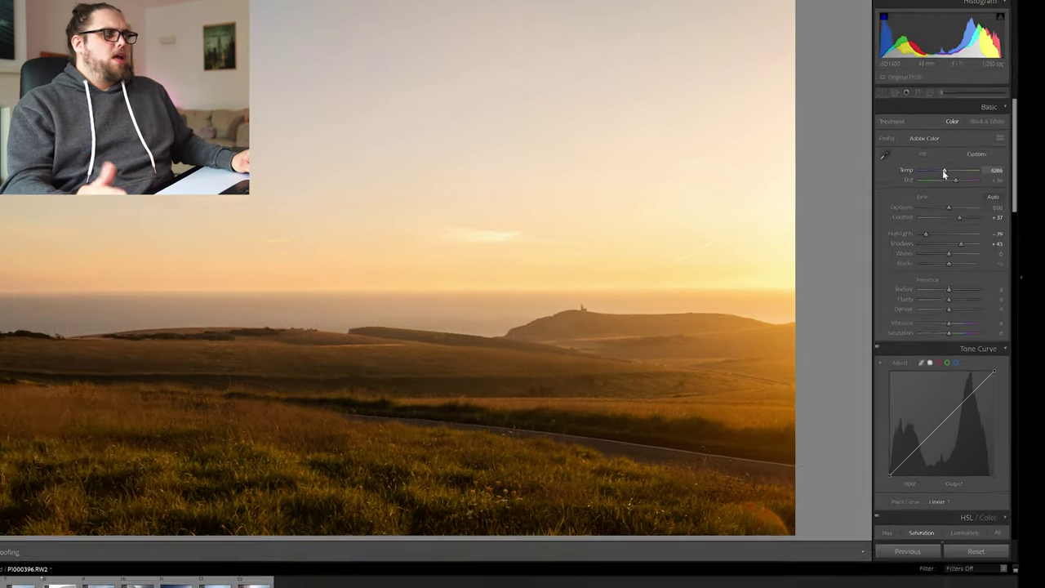
pyautogui.moveTo(944, 171); pyautogui.dragTo(939, 172)
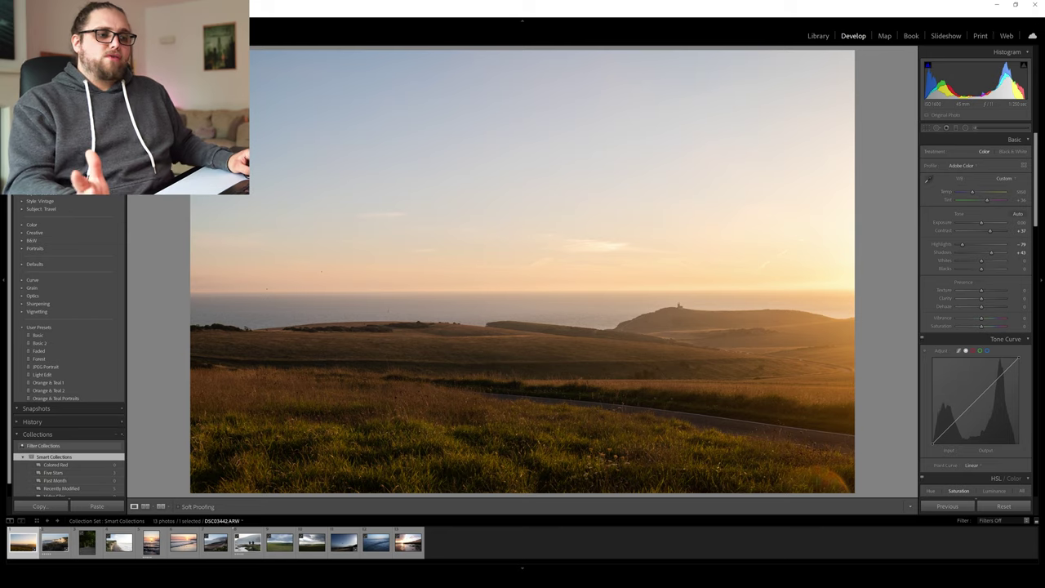
# Open the sunset beach photo DSC00023.JPG for editing and make its color temperature slightly cooler
pyautogui.click(181, 544)
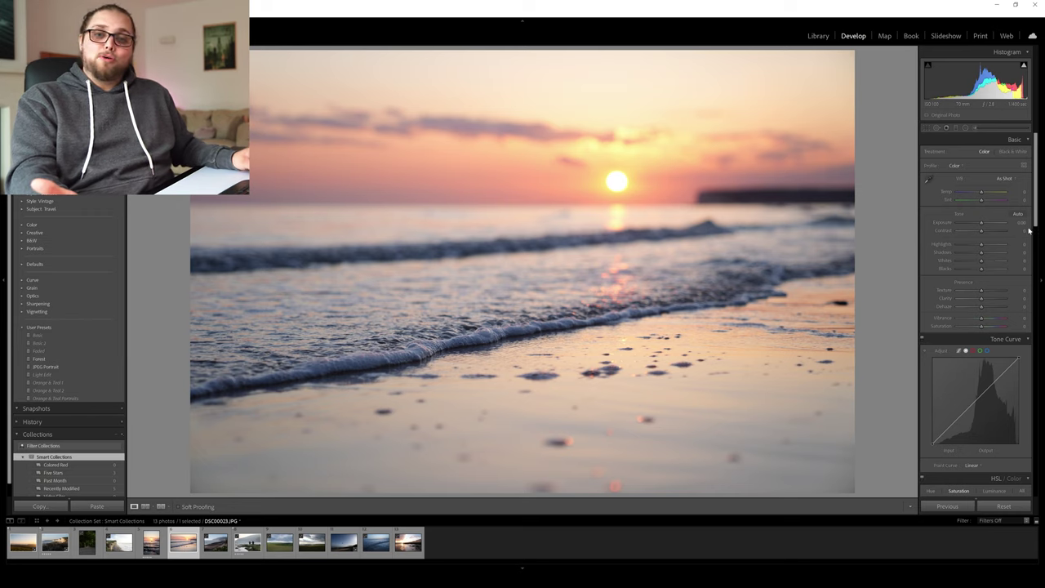
pyautogui.moveTo(982, 194)
pyautogui.mouseDown()
pyautogui.moveTo(992, 198)
pyautogui.moveTo(979, 194)
pyautogui.mouseUp()
# Open the blue wave photo DSC02725.ARW, try a warmer and a cooler temperature, and restore the original temperature
pyautogui.click(377, 542)
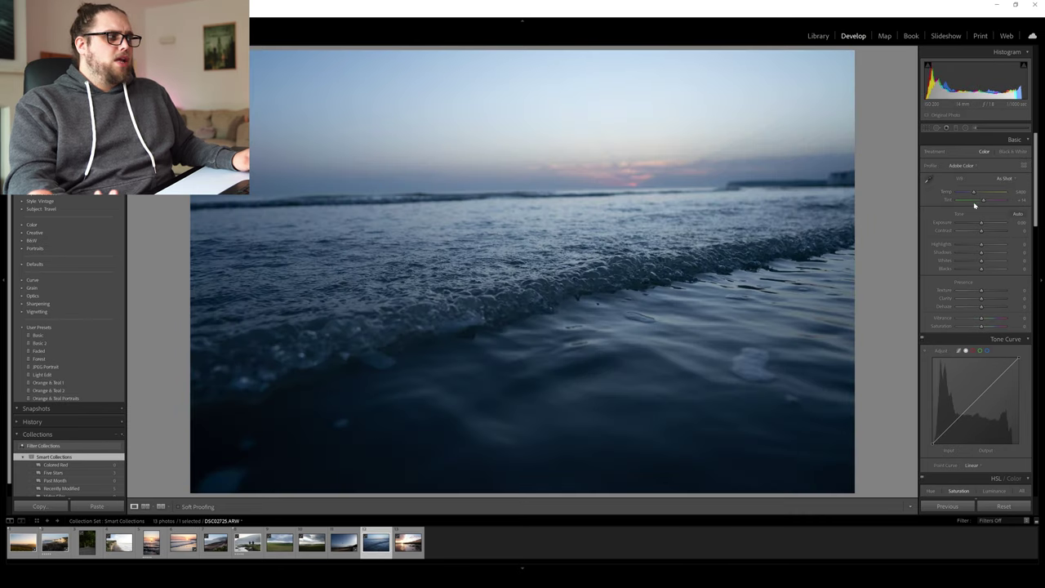
pyautogui.moveTo(981, 196); pyautogui.dragTo(990, 196)
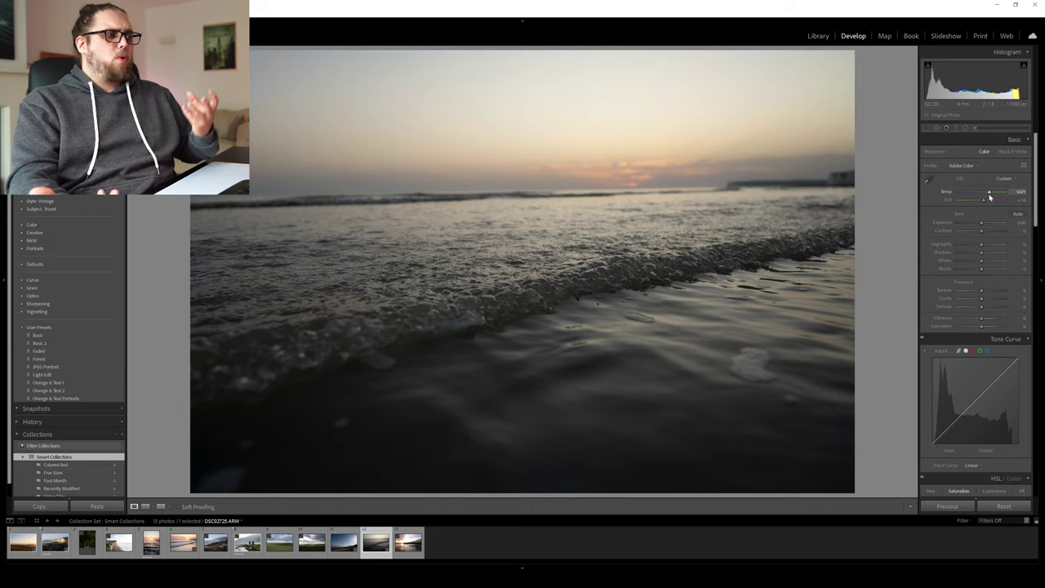
pyautogui.hotkey('ctrl', 'z')
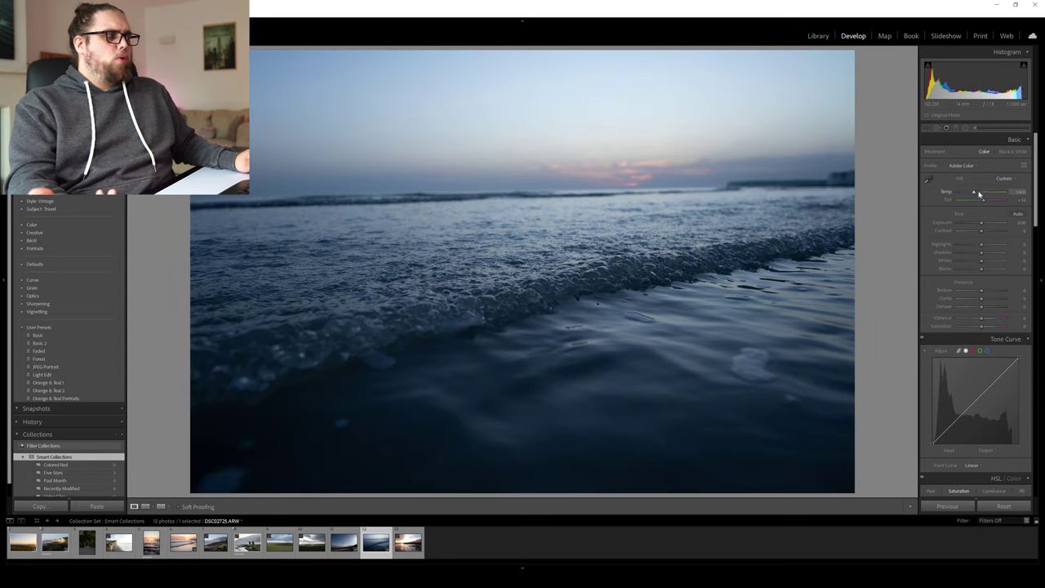
pyautogui.moveTo(971, 196); pyautogui.dragTo(968, 196)
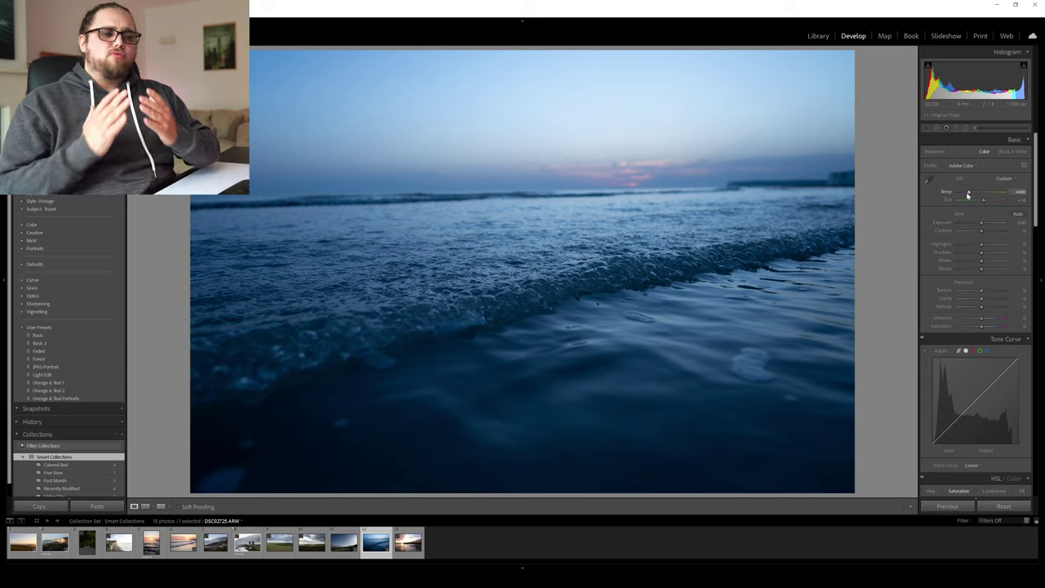
pyautogui.doubleClick(968, 194)
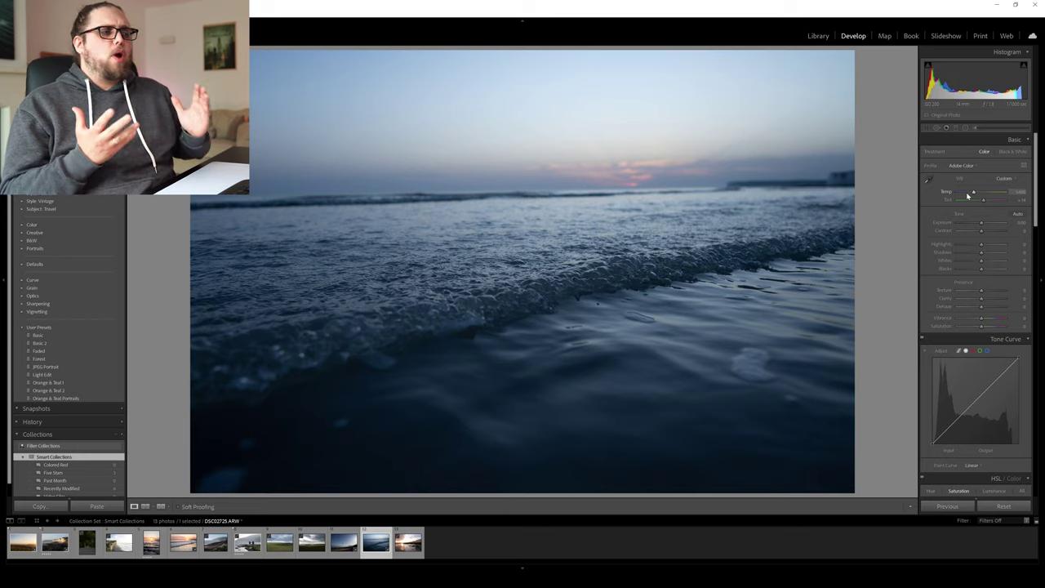
# Open the cliff beach photo DSCF0203.RAF, warm its temperature, and set Exposure to -0.31, Highlights to -81 and Shadows to +37
pyautogui.click(408, 542)
pyautogui.moveTo(969, 193); pyautogui.dragTo(984, 194)
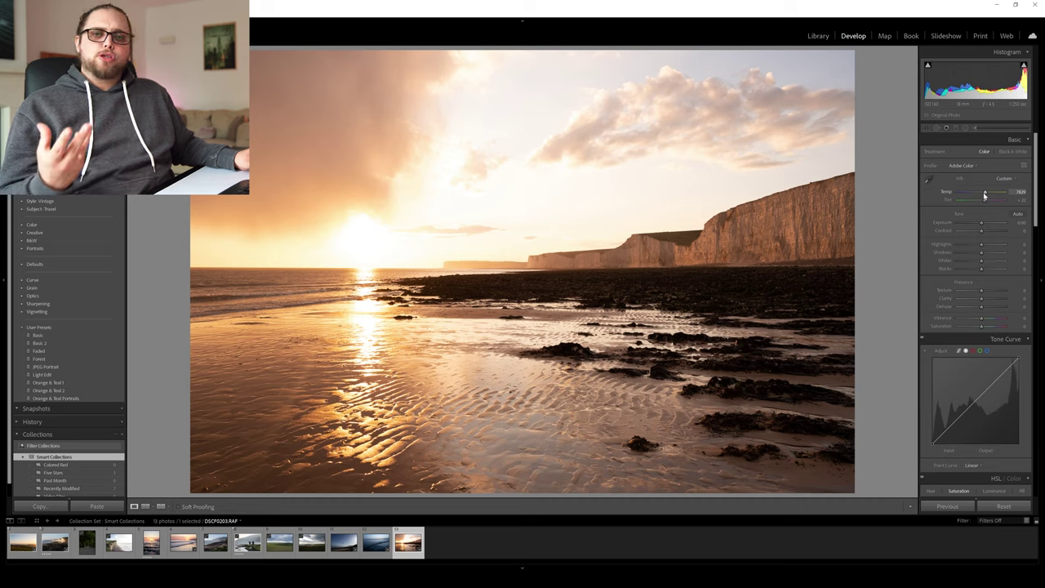
pyautogui.moveTo(981, 245)
pyautogui.mouseDown()
pyautogui.moveTo(963, 247)
pyautogui.moveTo(990, 256)
pyautogui.moveTo(980, 224)
pyautogui.mouseUp()
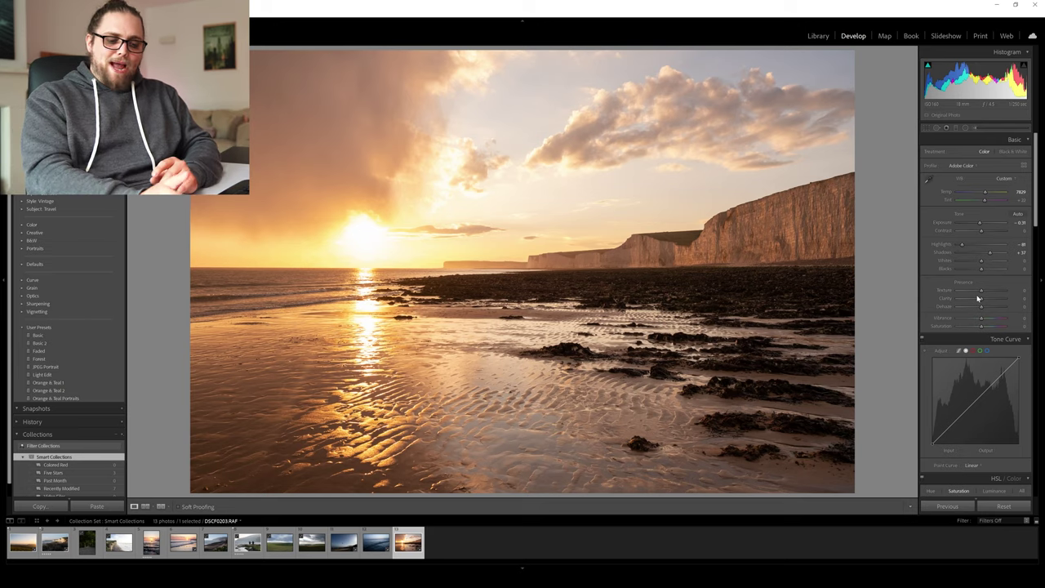
# Compare the cliff beach photo before and after the edits, both full-size and side by side
pyautogui.press('\\')
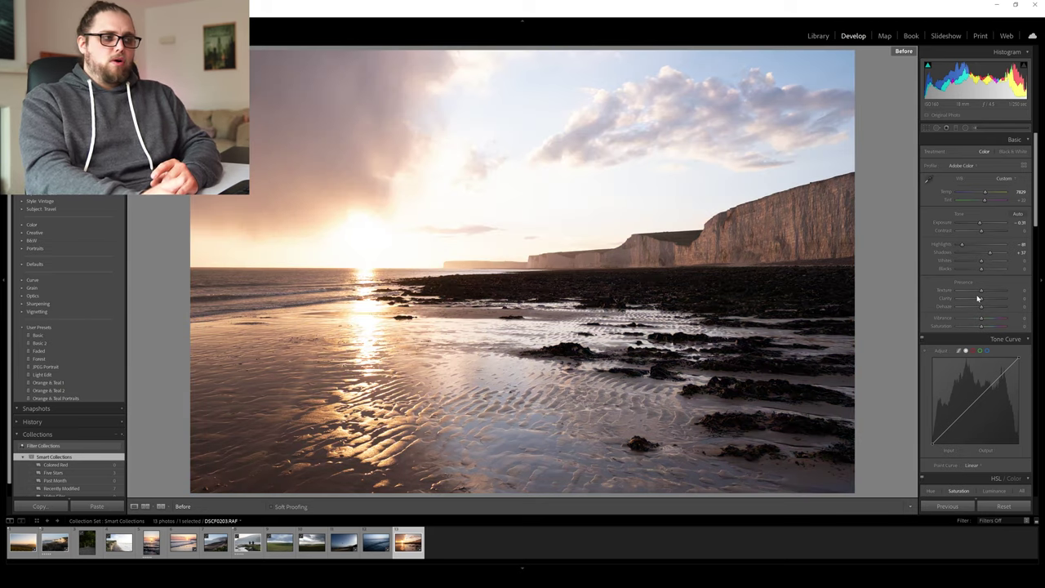
pyautogui.press('\\')
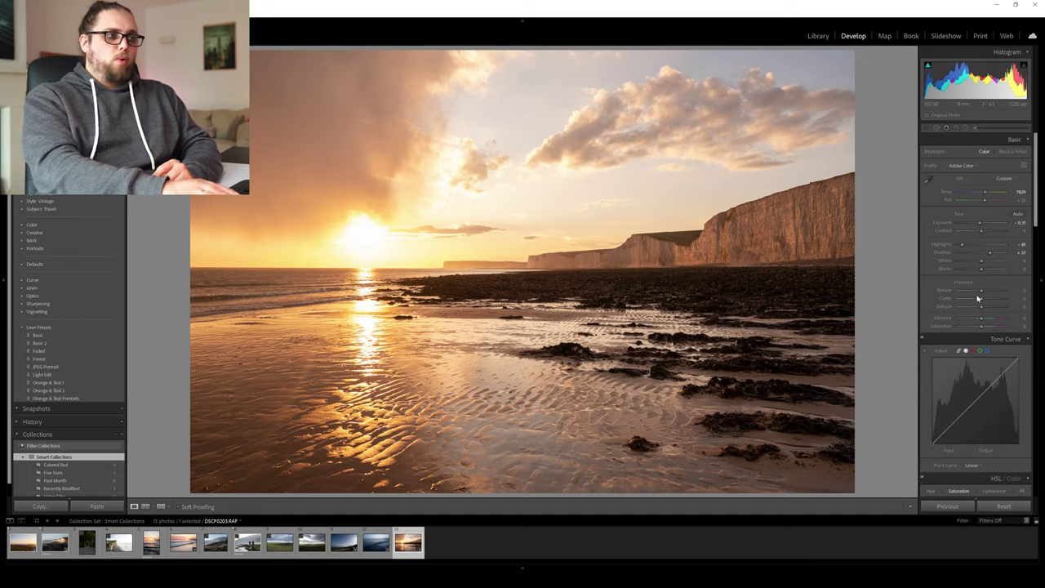
pyautogui.press('y')
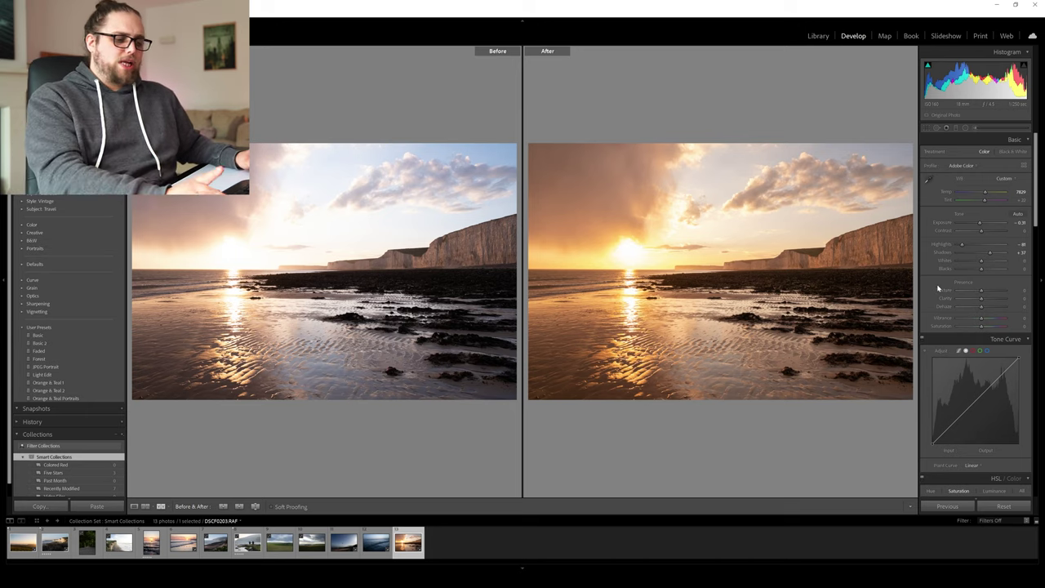
pyautogui.press('y')
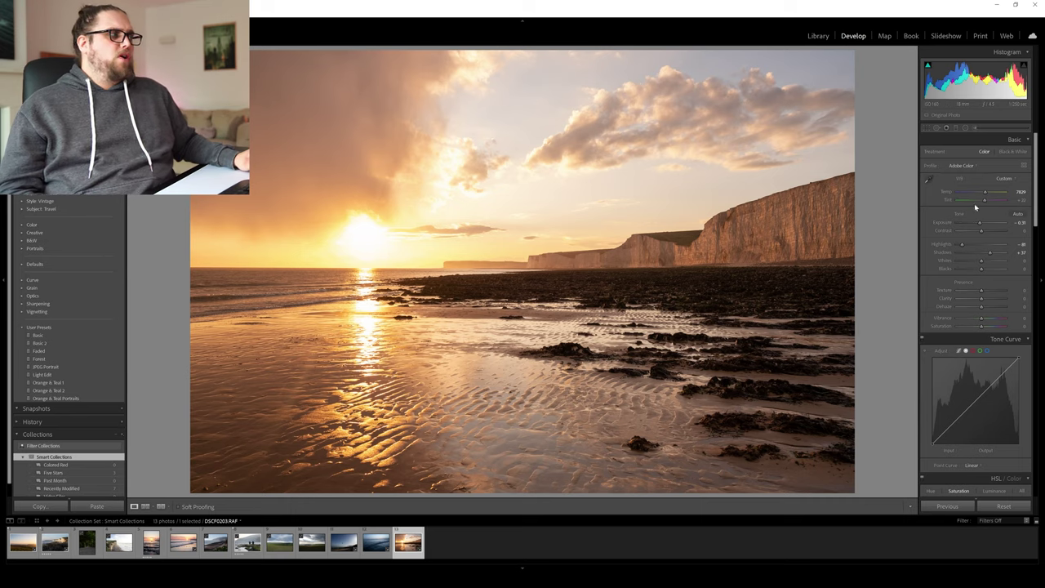
# Cool the cliff beach photo's color temperature, test a slightly warmer setting, and return it to its original temperature
pyautogui.moveTo(986, 192); pyautogui.dragTo(968, 196)
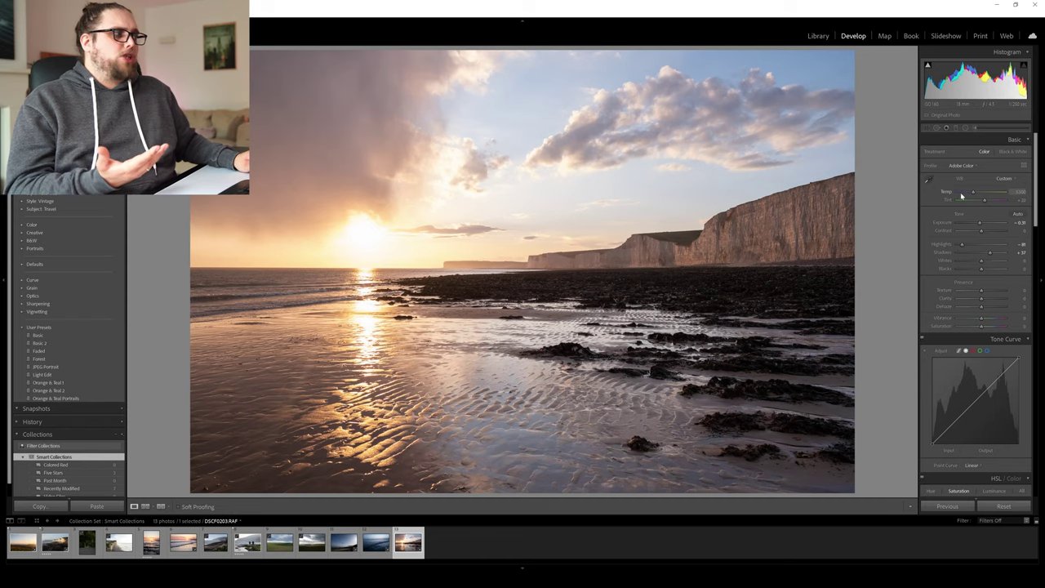
pyautogui.moveTo(973, 193); pyautogui.dragTo(979, 194)
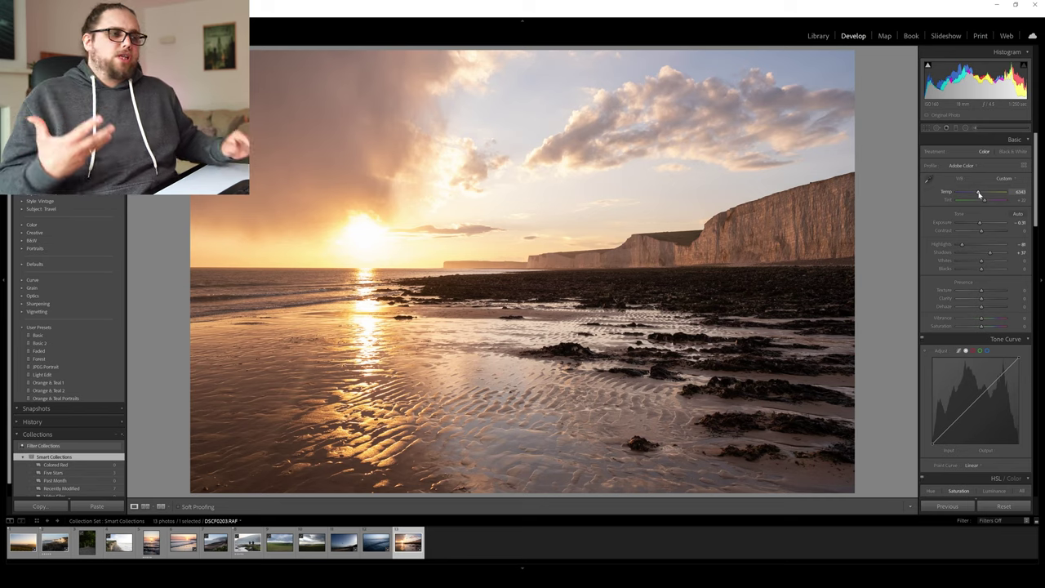
pyautogui.moveTo(978, 193); pyautogui.dragTo(972, 193)
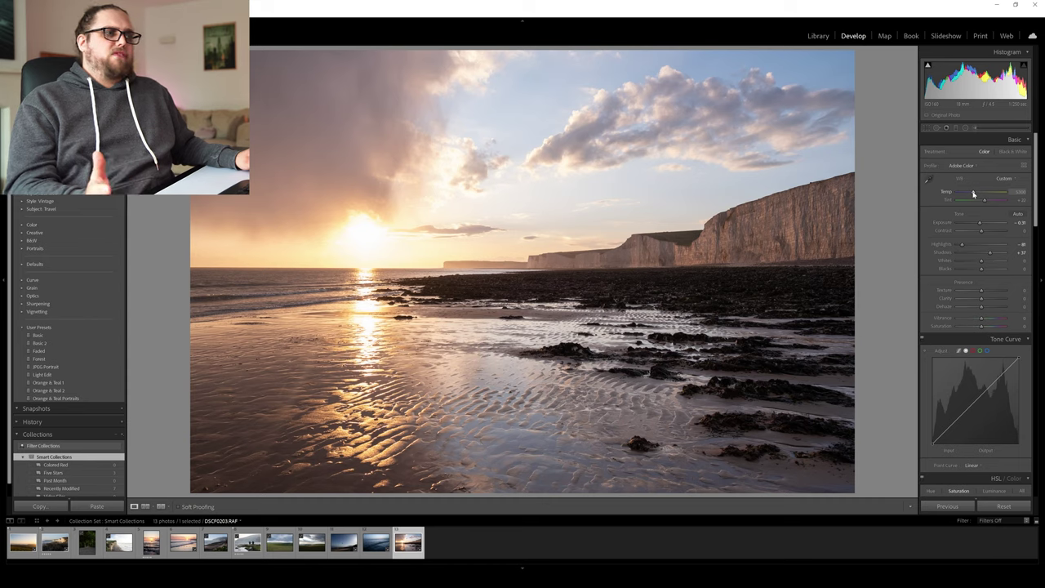
# Warm the cliff beach photo's color temperature and open the photo 020A1078.CR3 of the couple on the rocks
pyautogui.moveTo(973, 193); pyautogui.dragTo(981, 197)
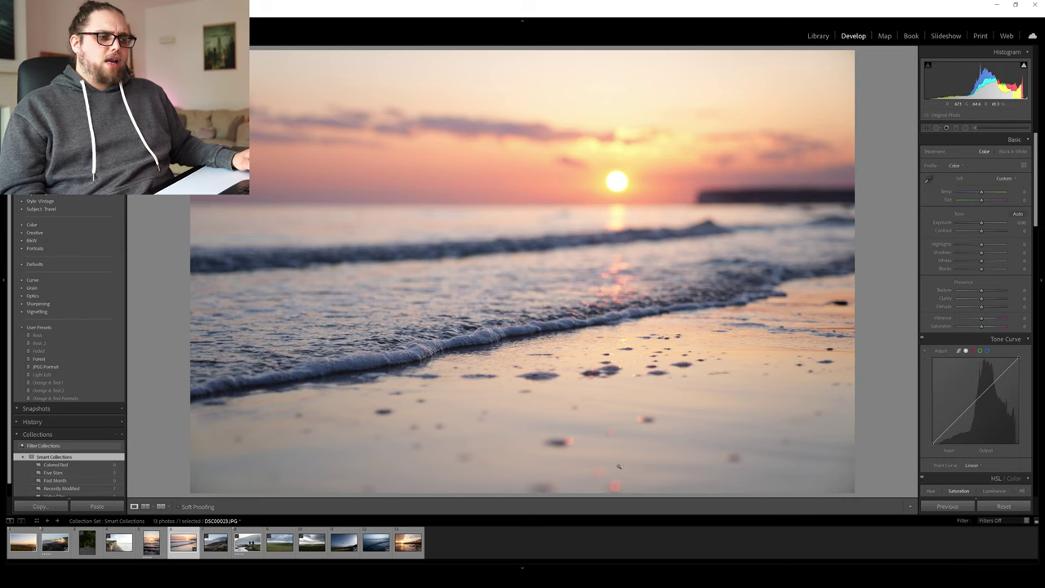
pyautogui.press('Right')
pyautogui.press('Right')
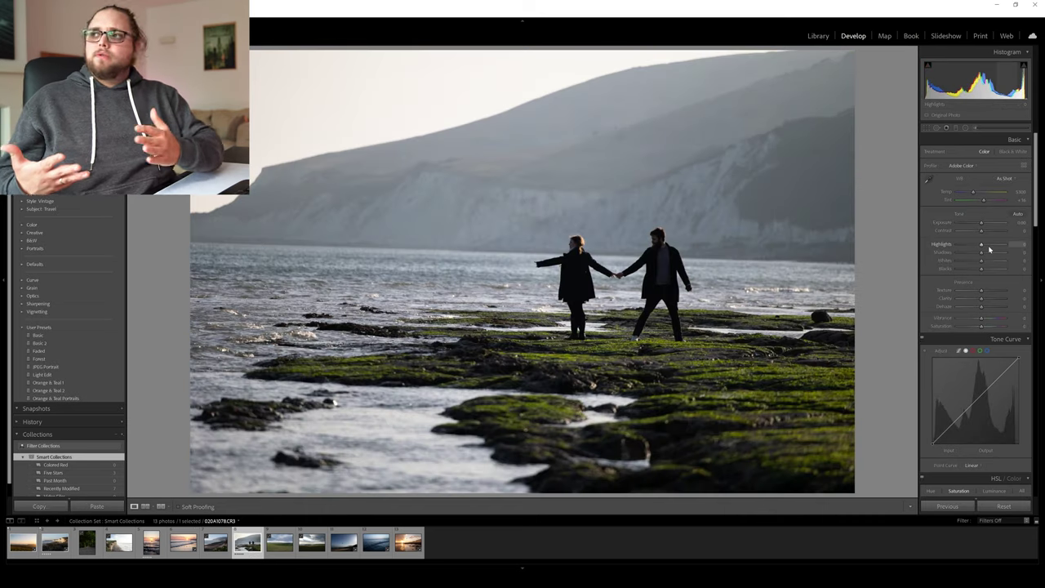
# Straighten the couple photo's horizon with a crop angle of -1.92 and apply the crop
pyautogui.click(931, 128)
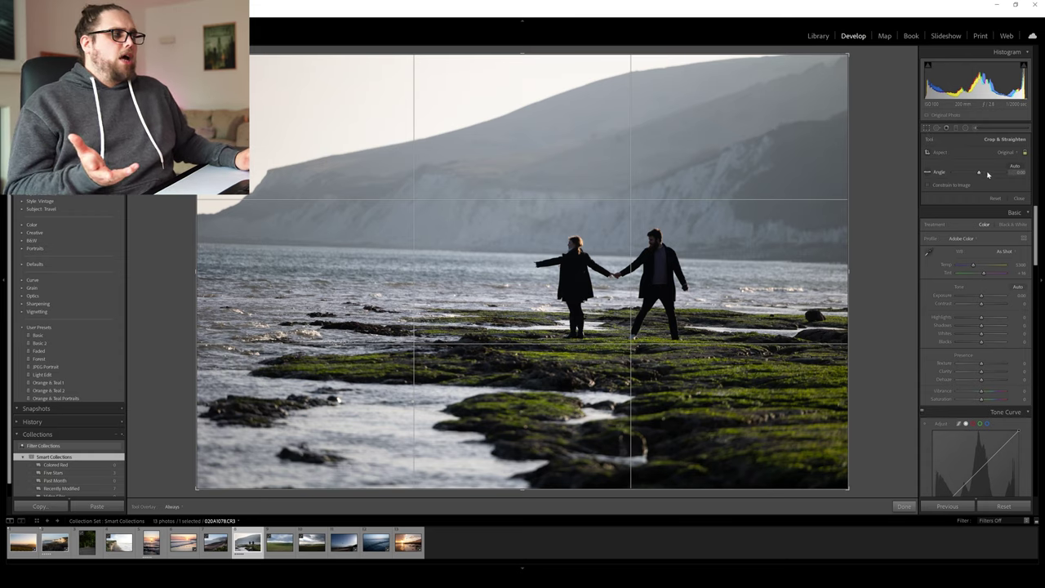
pyautogui.moveTo(979, 172); pyautogui.dragTo(978, 173)
pyautogui.moveTo(977, 173); pyautogui.dragTo(977, 173)
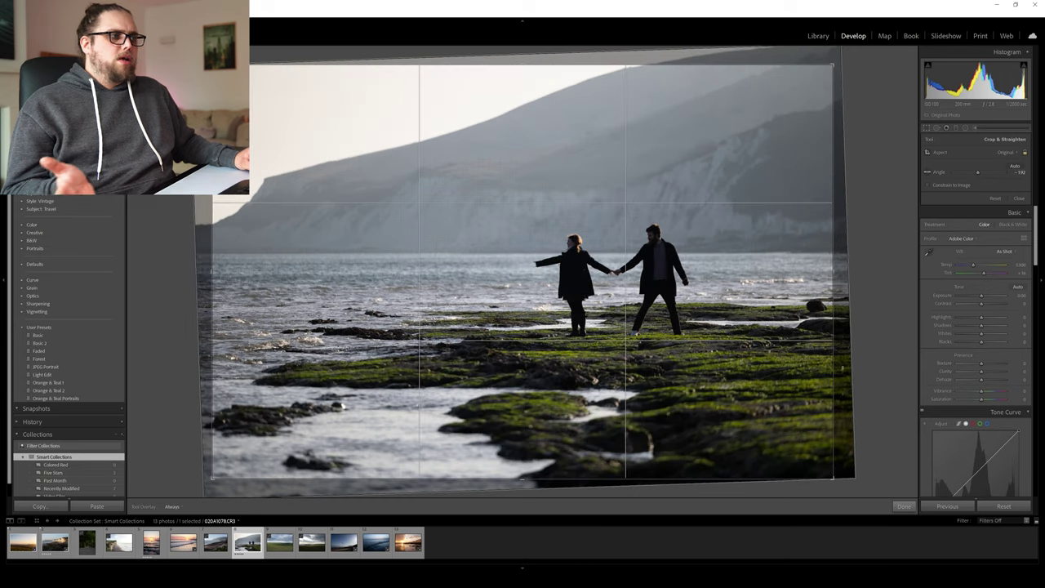
pyautogui.click(904, 507)
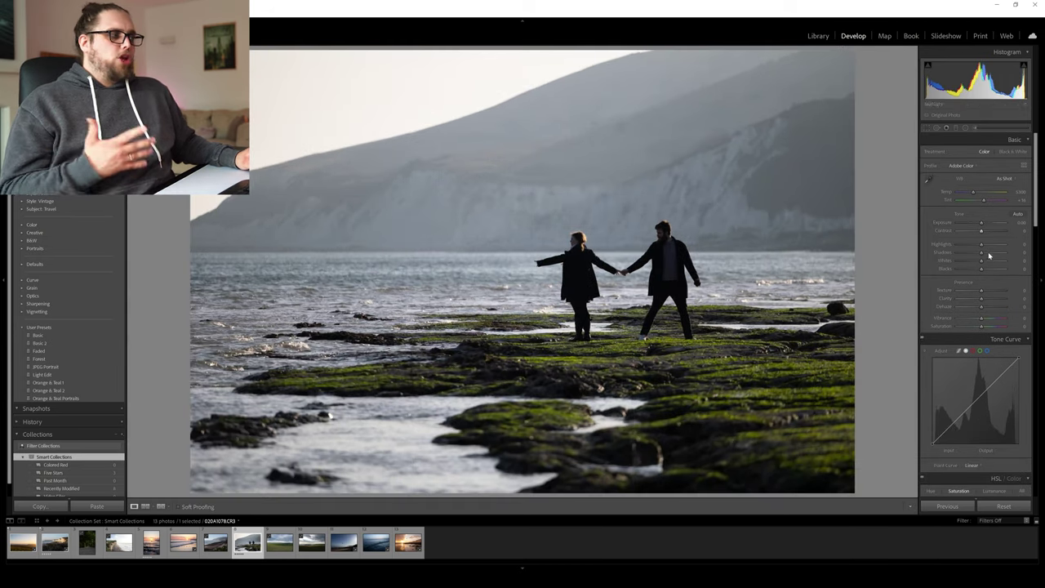
# Set the couple photo's Exposure to +0.31, Contrast +5, Highlights -100, Shadows +54, Temp 7020, Texture +17 and Clarity +13
pyautogui.moveTo(981, 244)
pyautogui.mouseDown()
pyautogui.moveTo(958, 246)
pyautogui.moveTo(993, 251)
pyautogui.mouseUp()
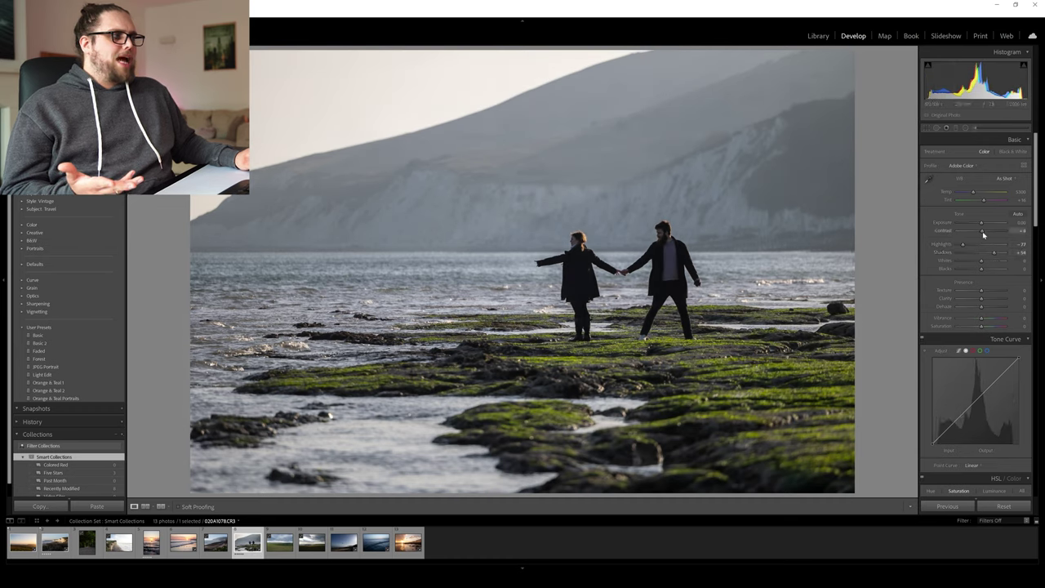
pyautogui.moveTo(982, 227); pyautogui.dragTo(951, 247)
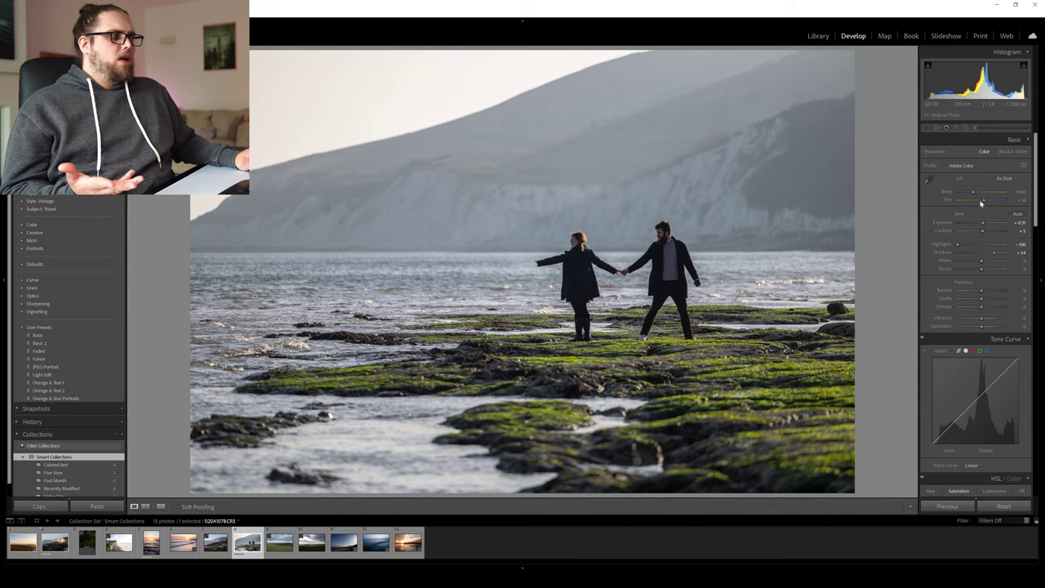
pyautogui.moveTo(972, 194); pyautogui.dragTo(982, 195)
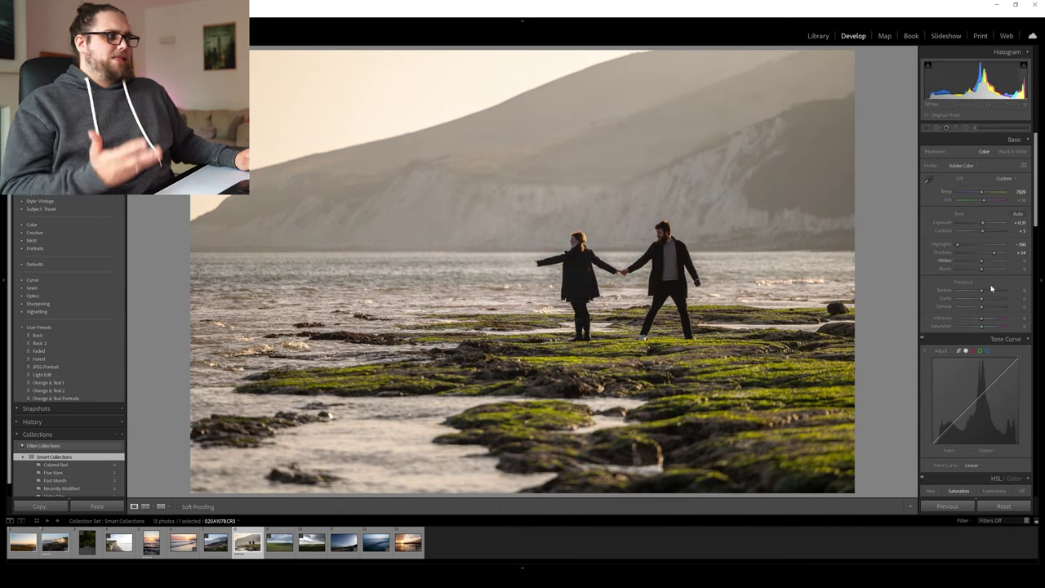
pyautogui.moveTo(981, 298); pyautogui.dragTo(985, 300)
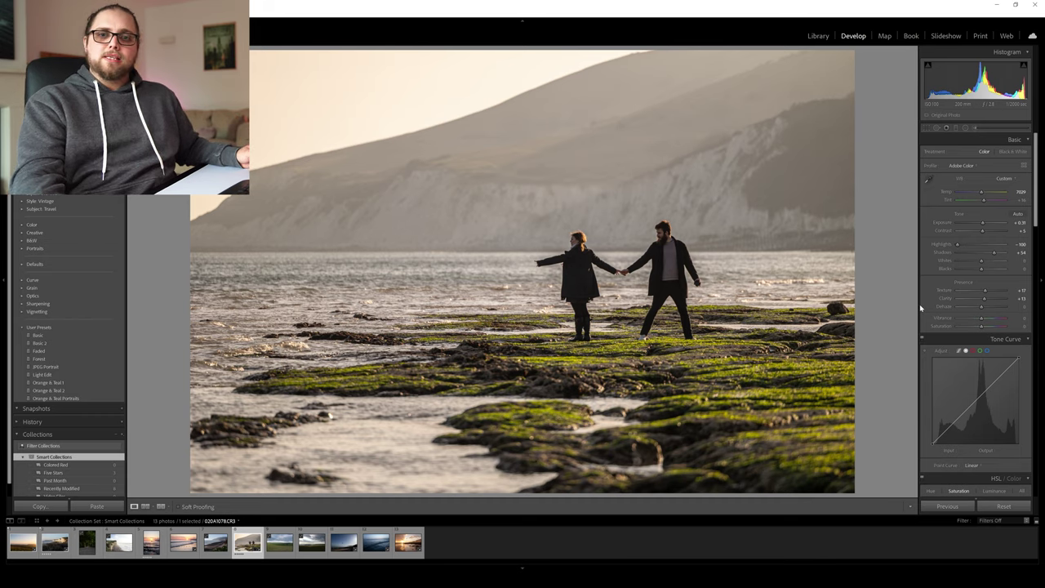
# Shift the couple photo's HSL hues to Orange -35, Yellow -34, Green -36, Aqua +12 and Blue -10
pyautogui.scroll(-5, 925, 313)
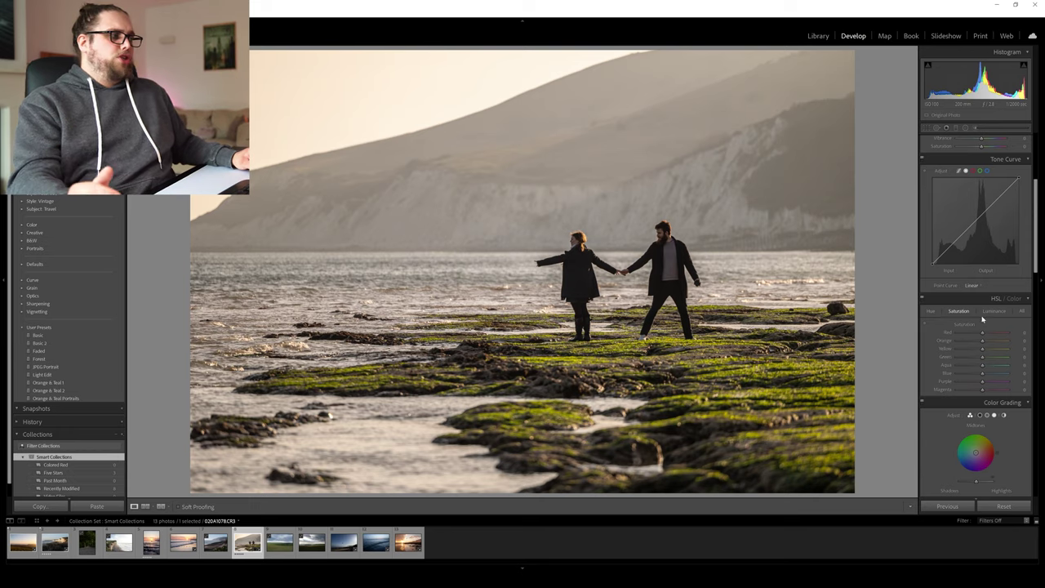
pyautogui.click(930, 311)
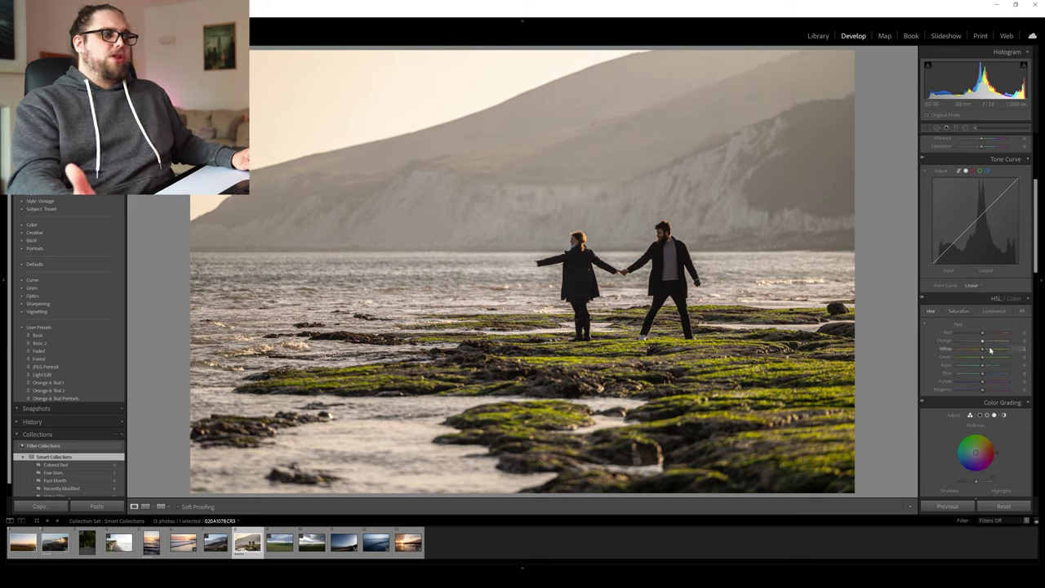
pyautogui.moveTo(982, 342)
pyautogui.mouseDown()
pyautogui.moveTo(955, 343)
pyautogui.moveTo(1032, 344)
pyautogui.moveTo(953, 360)
pyautogui.moveTo(983, 356)
pyautogui.mouseUp()
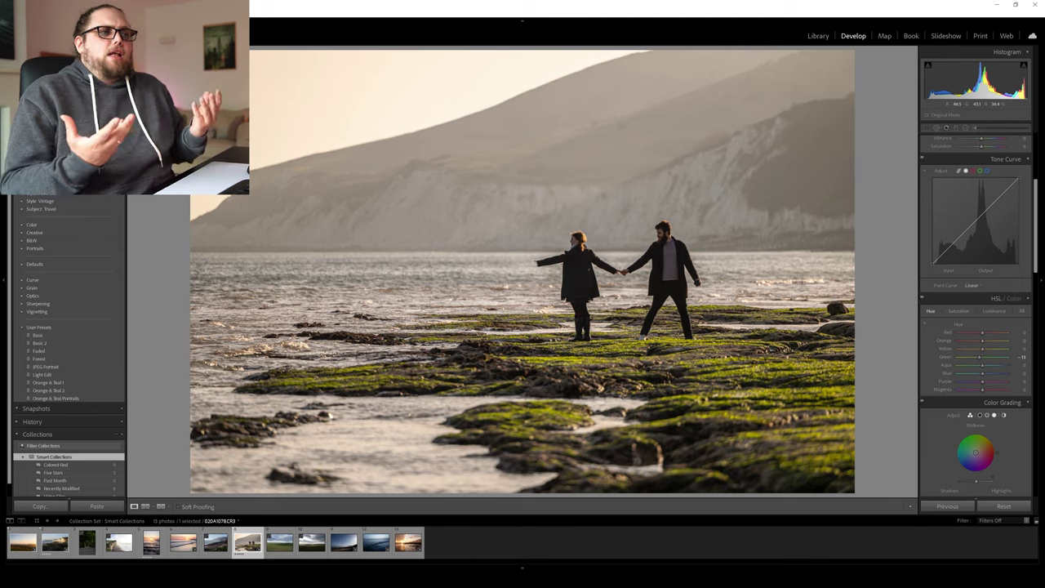
pyautogui.moveTo(981, 343); pyautogui.dragTo(973, 349)
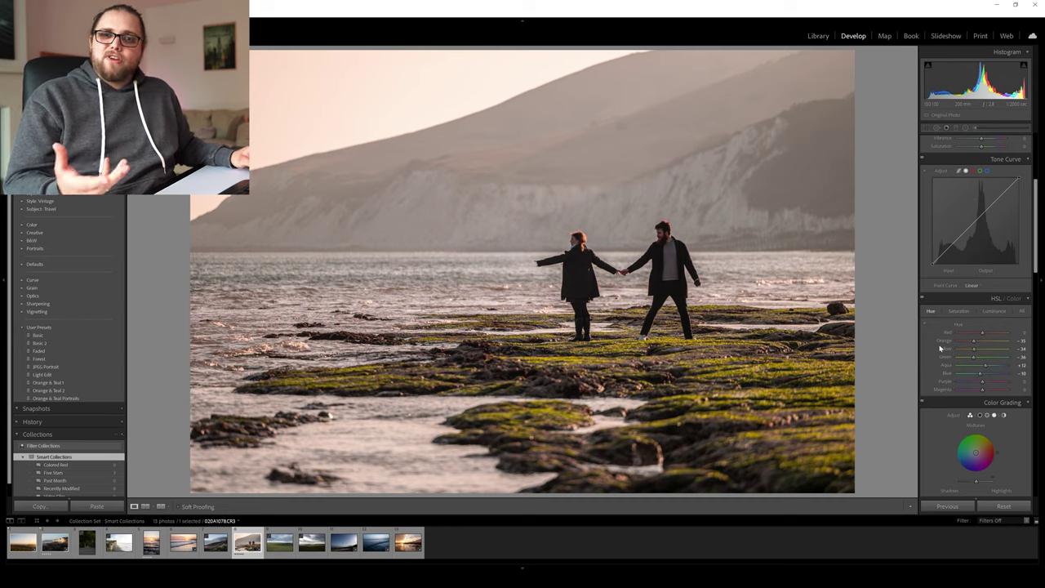
# Set HSL saturation to Orange -33, Yellow +15, Green -58, Aqua +24 and Blue +25, and shift the Yellow hue further toward orange
pyautogui.click(959, 310)
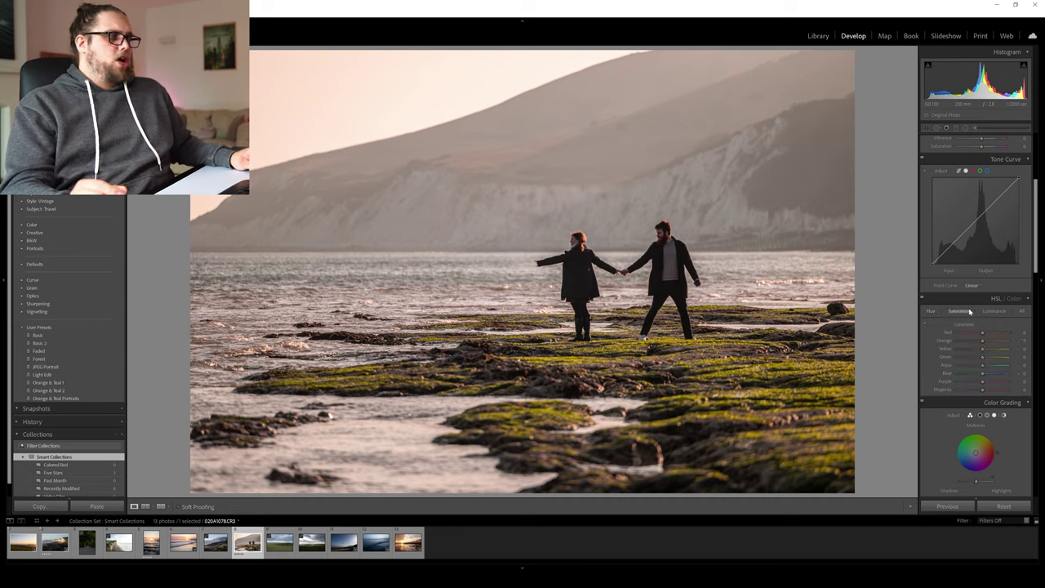
pyautogui.moveTo(983, 346); pyautogui.dragTo(976, 345)
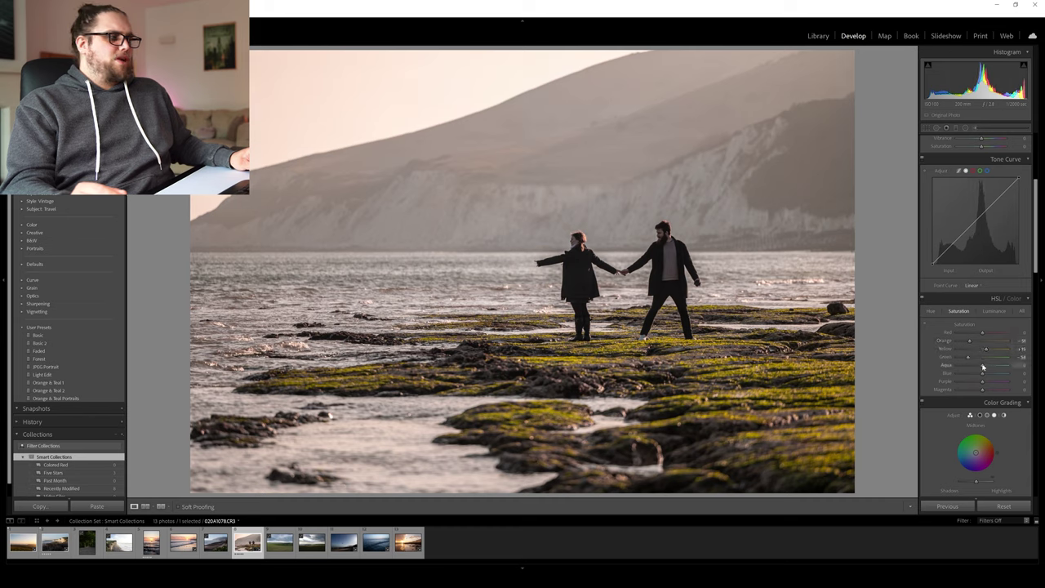
pyautogui.moveTo(982, 368); pyautogui.dragTo(966, 350)
pyautogui.click(930, 311)
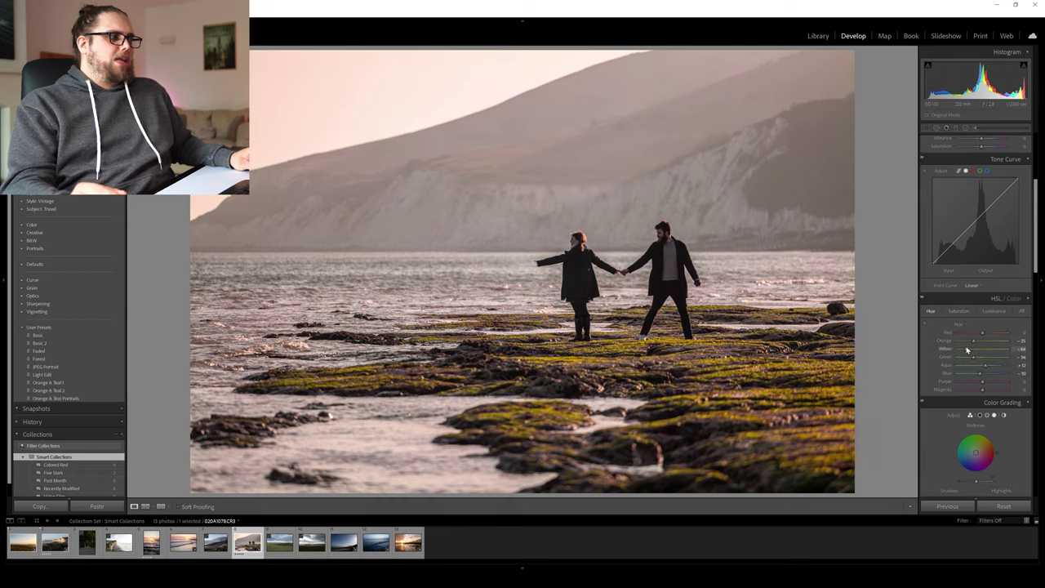
pyautogui.click(958, 311)
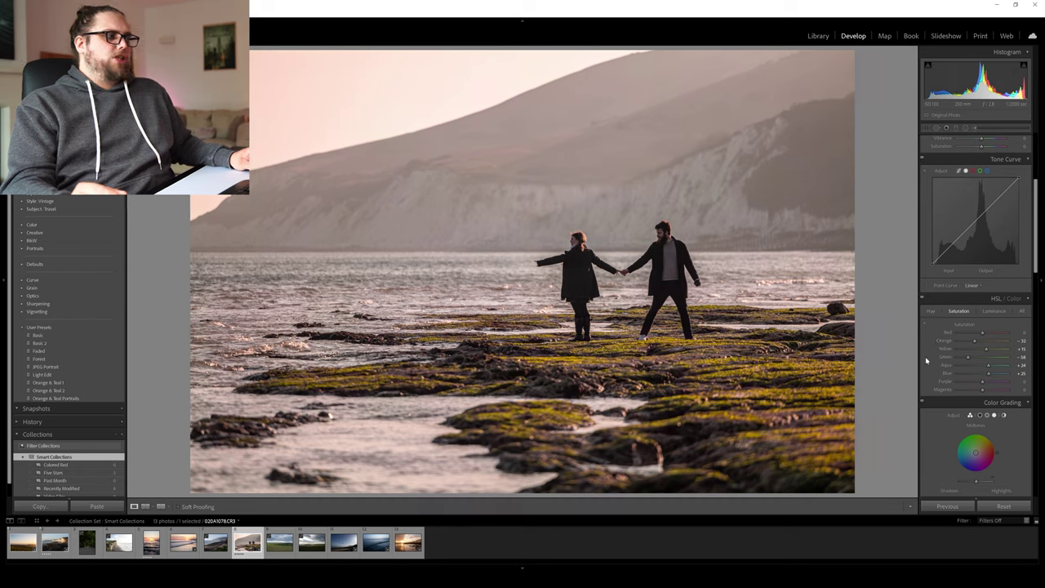
# Darken the warm tones by setting HSL luminance to Orange -16 and Yellow -12
pyautogui.scroll(-2, 925, 359)
pyautogui.scroll(-2, 926, 360)
pyautogui.scroll(2, 928, 360)
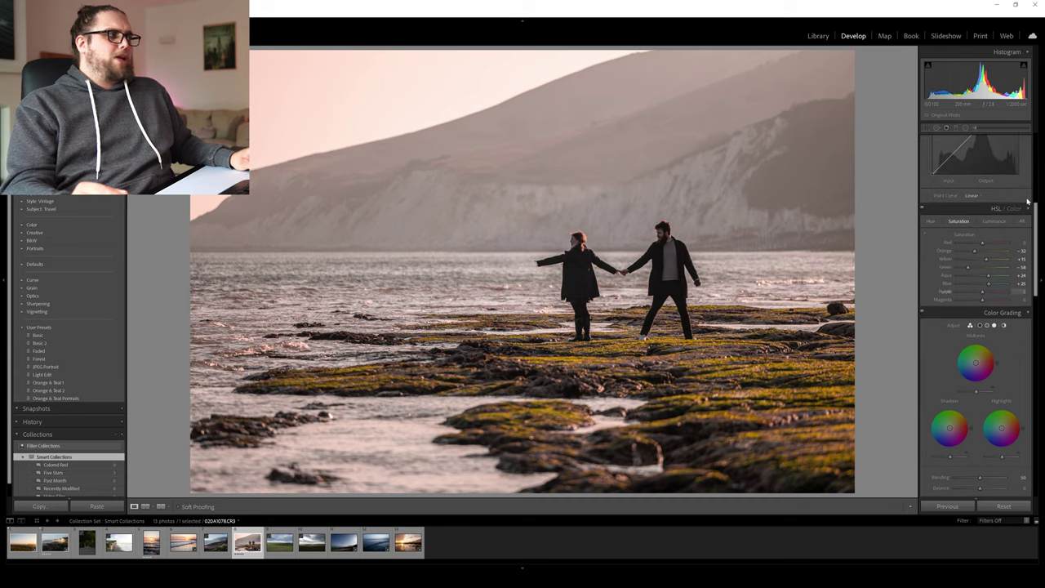
pyautogui.click(994, 222)
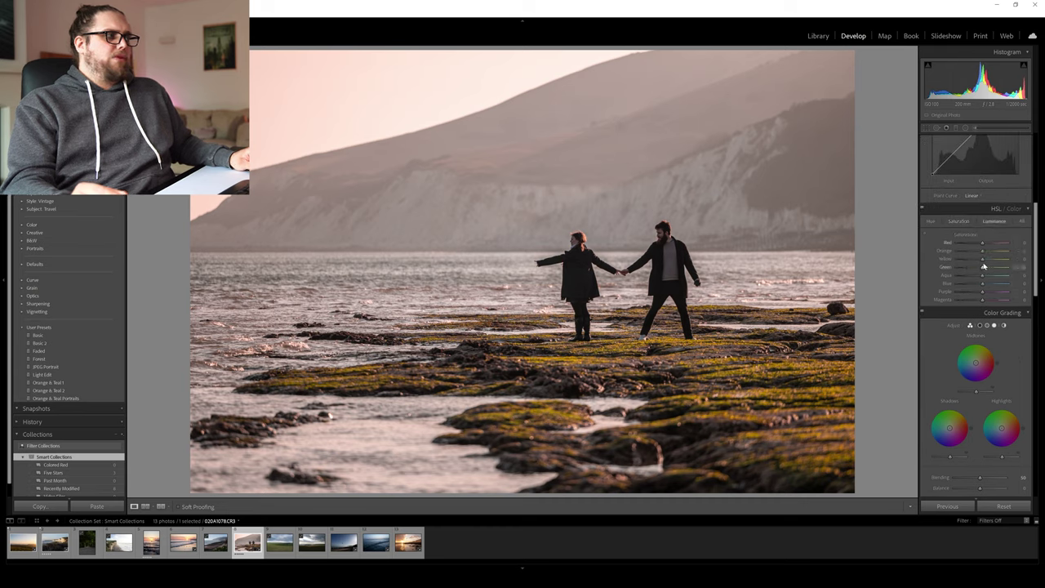
pyautogui.moveTo(984, 264)
pyautogui.mouseDown()
pyautogui.moveTo(1018, 262)
pyautogui.moveTo(939, 268)
pyautogui.moveTo(982, 256)
pyautogui.mouseUp()
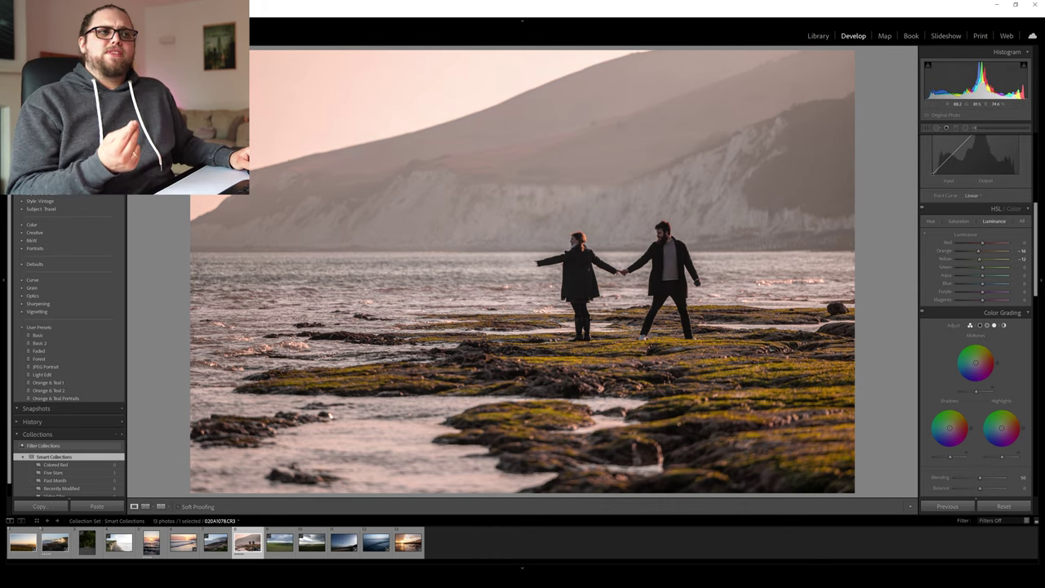
# Set the Calibration Red Primary Hue to +20 and Blue Primary Hue to -35, and compare the couple photo with its unedited version
pyautogui.scroll(-10, 939, 348)
pyautogui.scroll(-6, 939, 348)
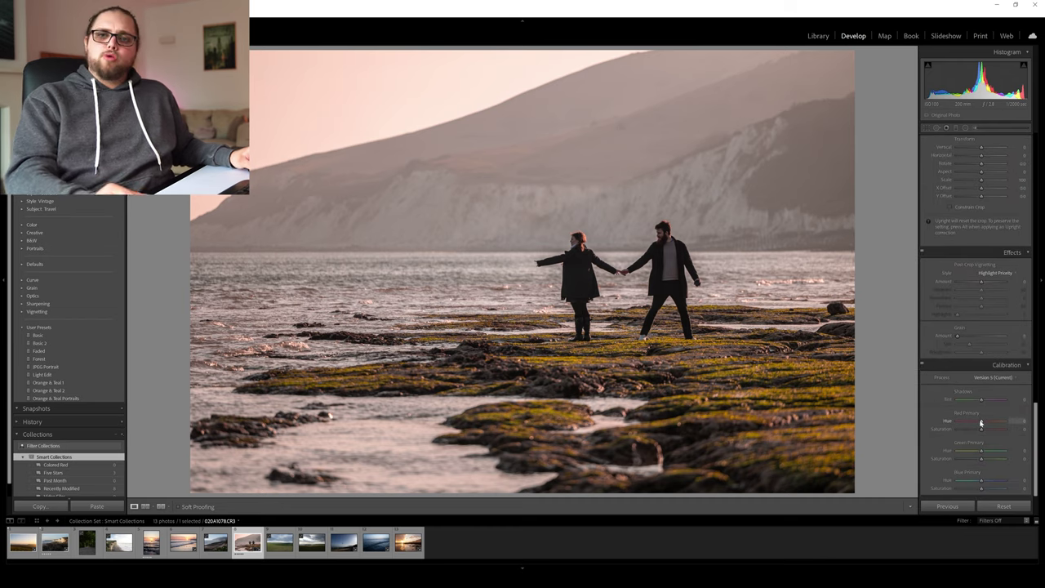
pyautogui.scroll(8, 955, 342)
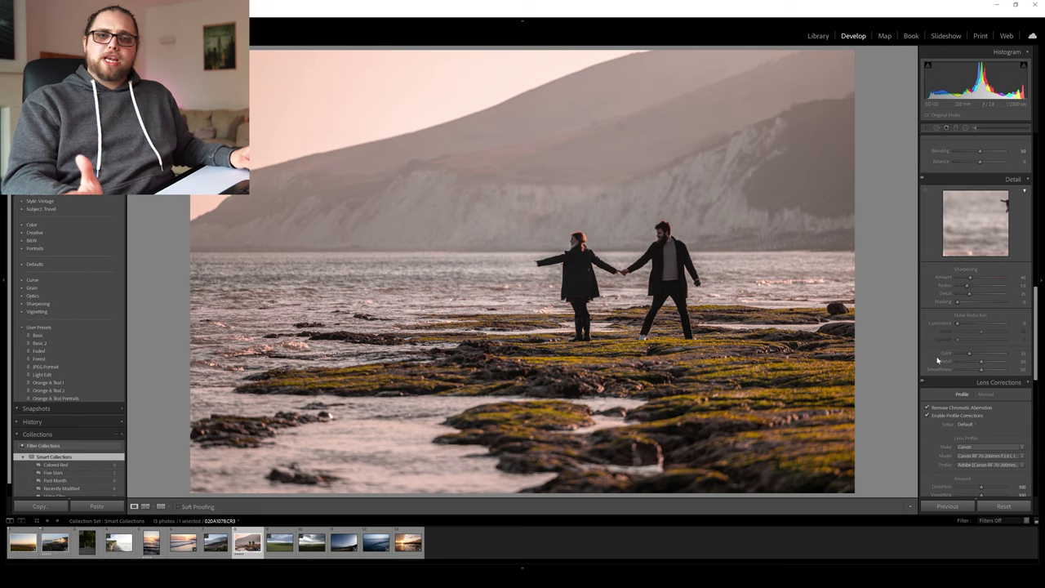
pyautogui.scroll(-8, 938, 364)
pyautogui.moveTo(982, 424); pyautogui.dragTo(988, 423)
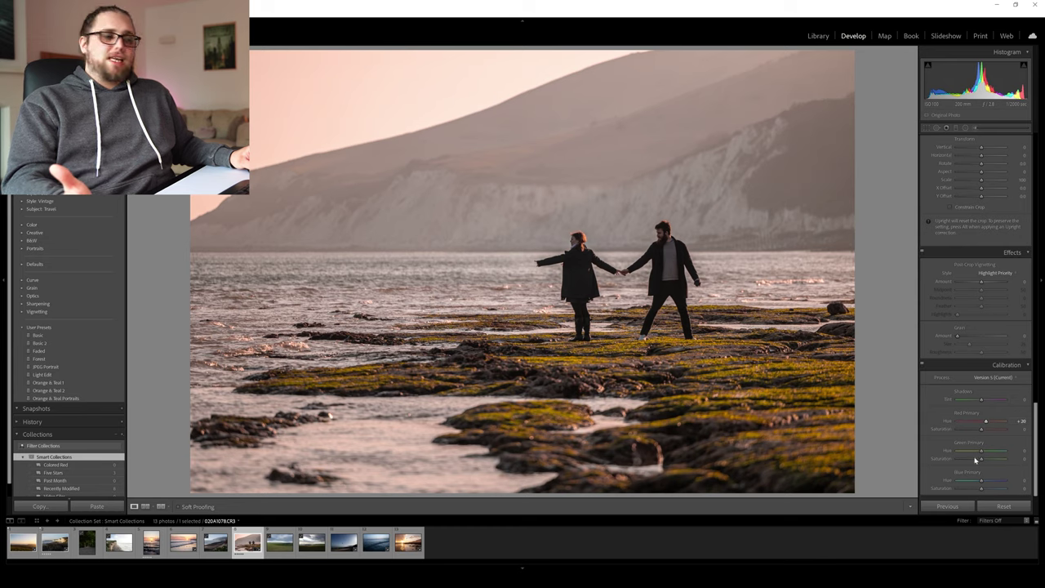
pyautogui.moveTo(980, 481); pyautogui.dragTo(975, 481)
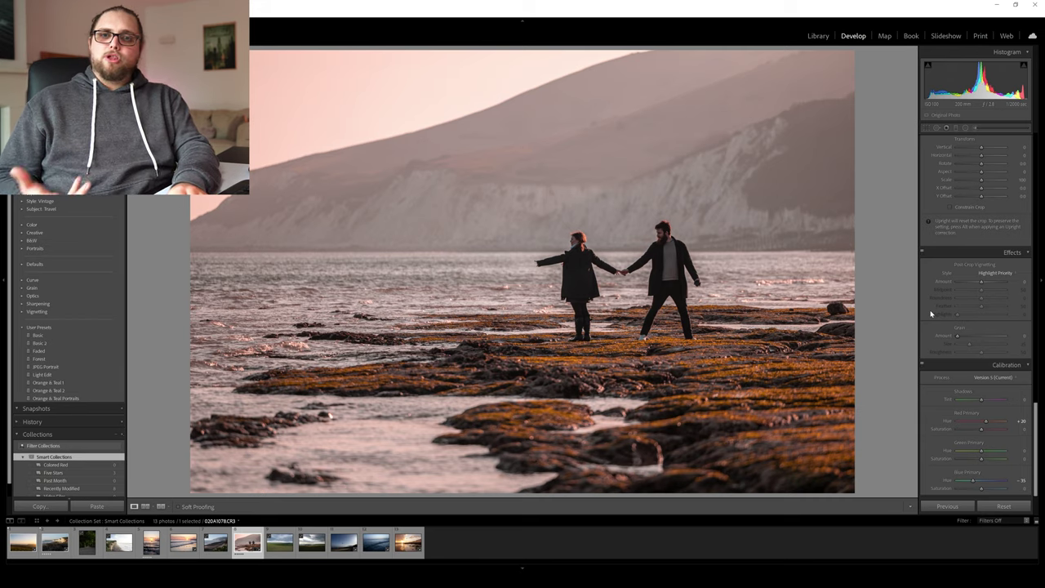
pyautogui.press('\\')
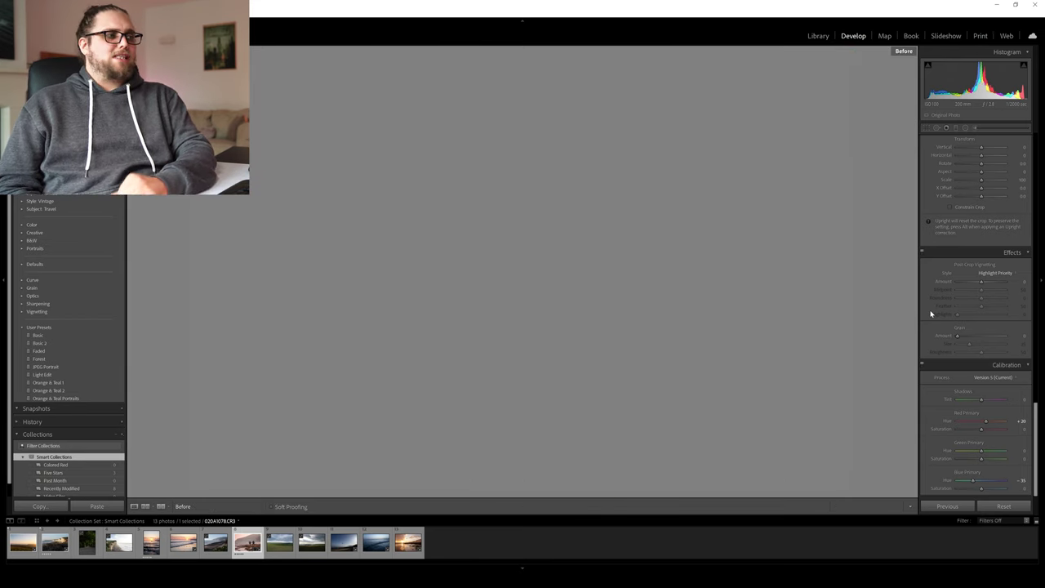
pyautogui.press('\\')
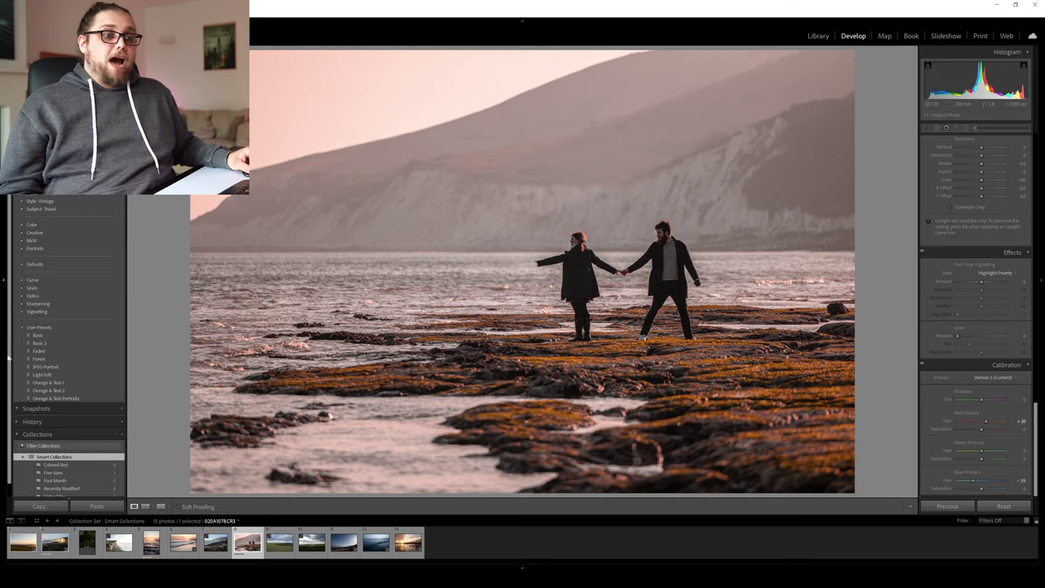
# Open the vertical sunset photo DSC00011.JPG, crop it to 4 x 5 / 8 x 10 and straighten it with an angle of 1.44
pyautogui.click(153, 543)
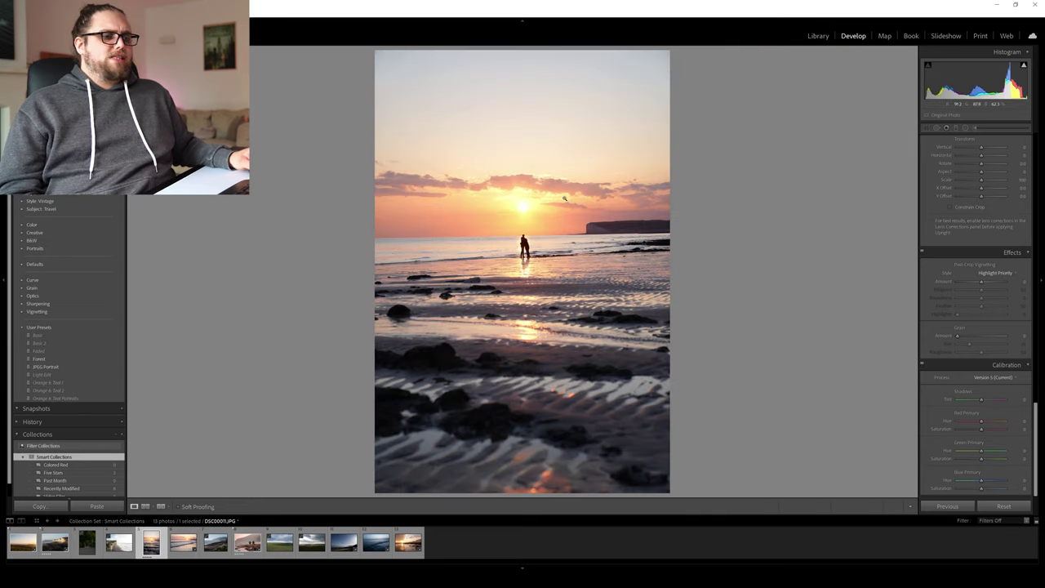
pyautogui.scroll(10, 930, 259)
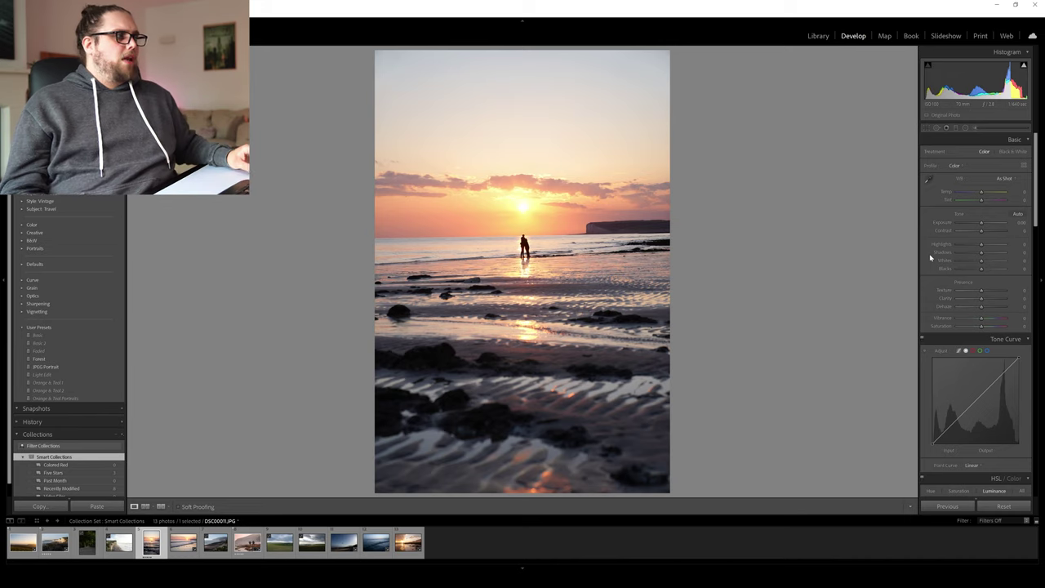
pyautogui.click(927, 128)
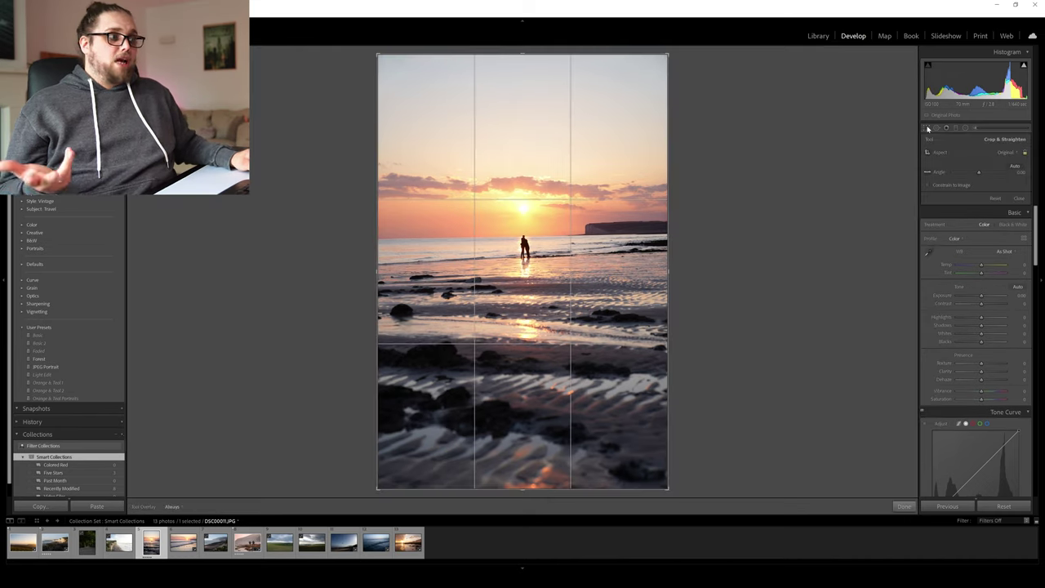
pyautogui.click(1007, 152)
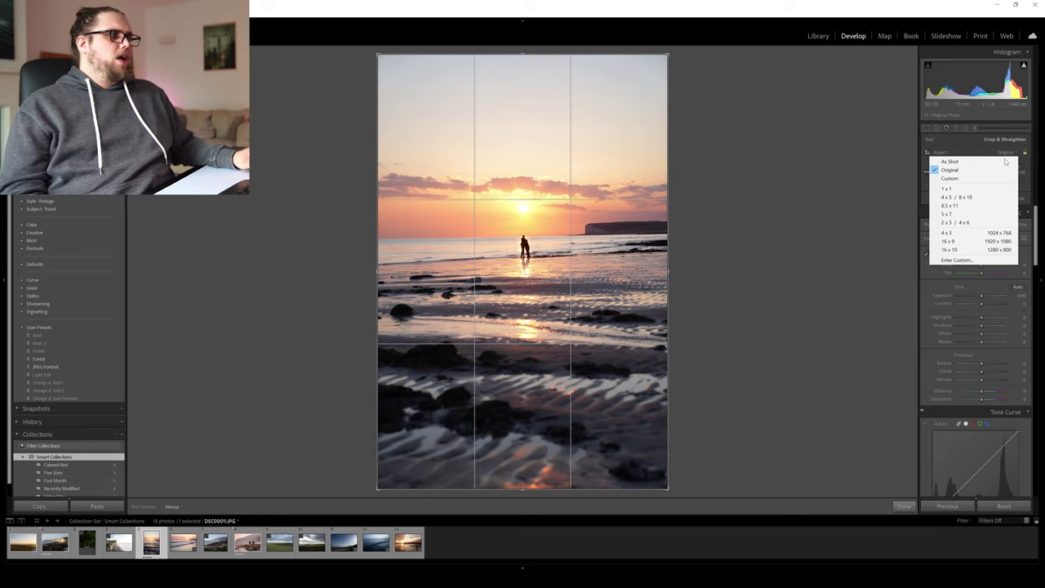
pyautogui.click(967, 199)
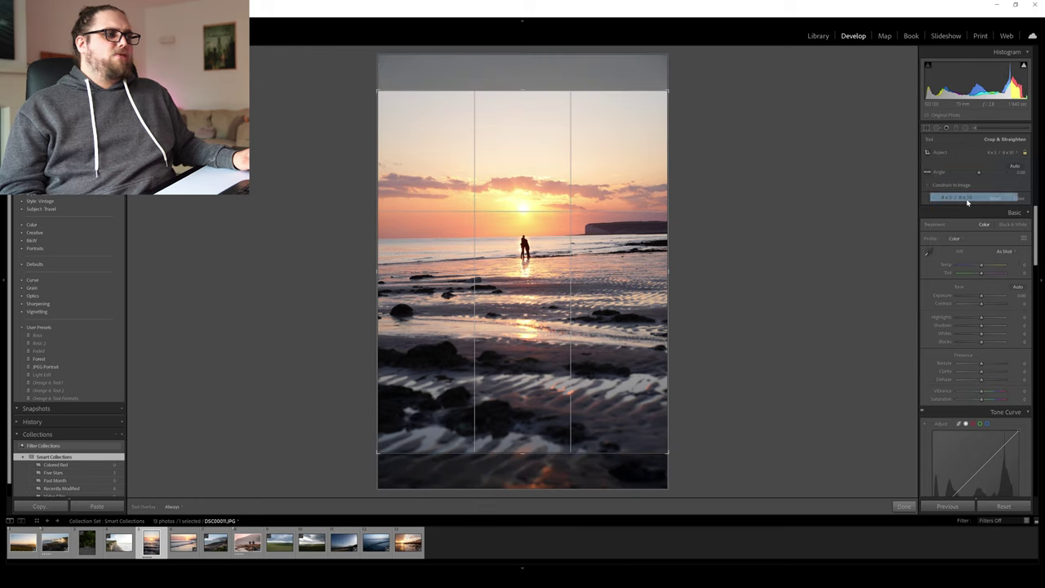
pyautogui.moveTo(978, 172); pyautogui.dragTo(980, 173)
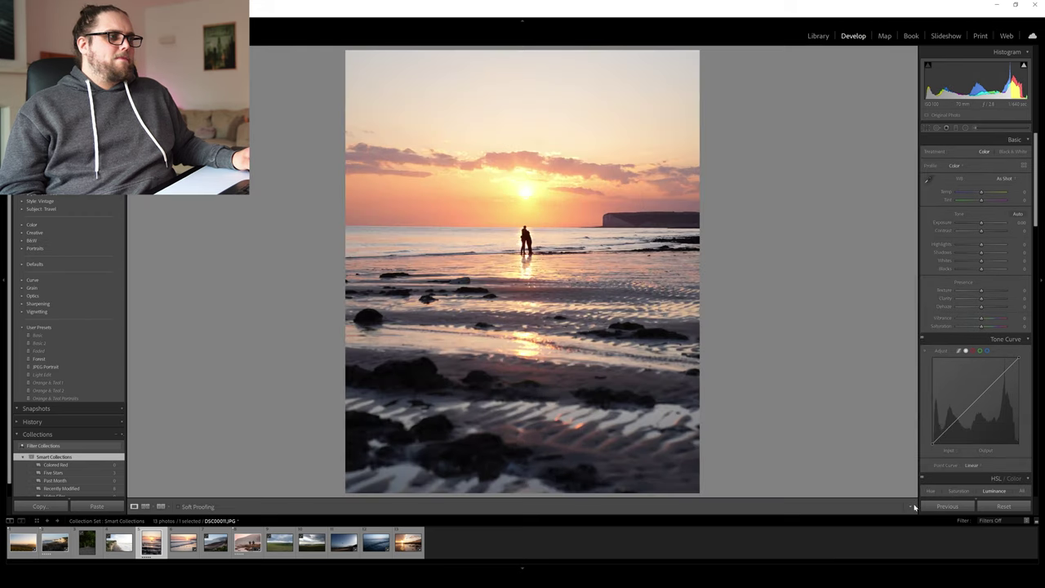
pyautogui.click(904, 506)
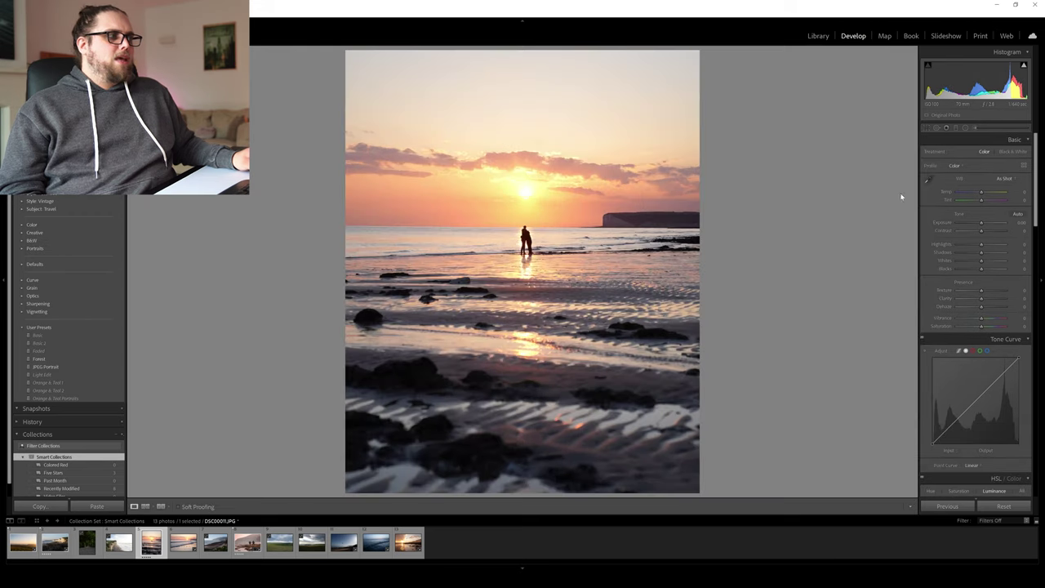
# Tighten the sunset photo's 4 x 5 crop around the couple, trimming the dark foreground, and apply it
pyautogui.click(925, 128)
pyautogui.moveTo(522, 448); pyautogui.dragTo(524, 376)
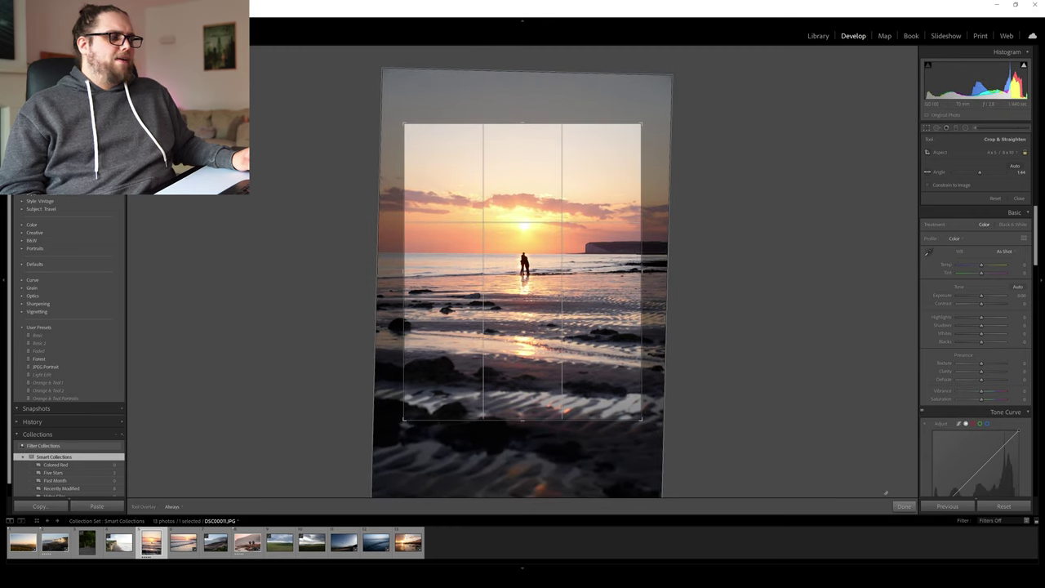
pyautogui.press('Return')
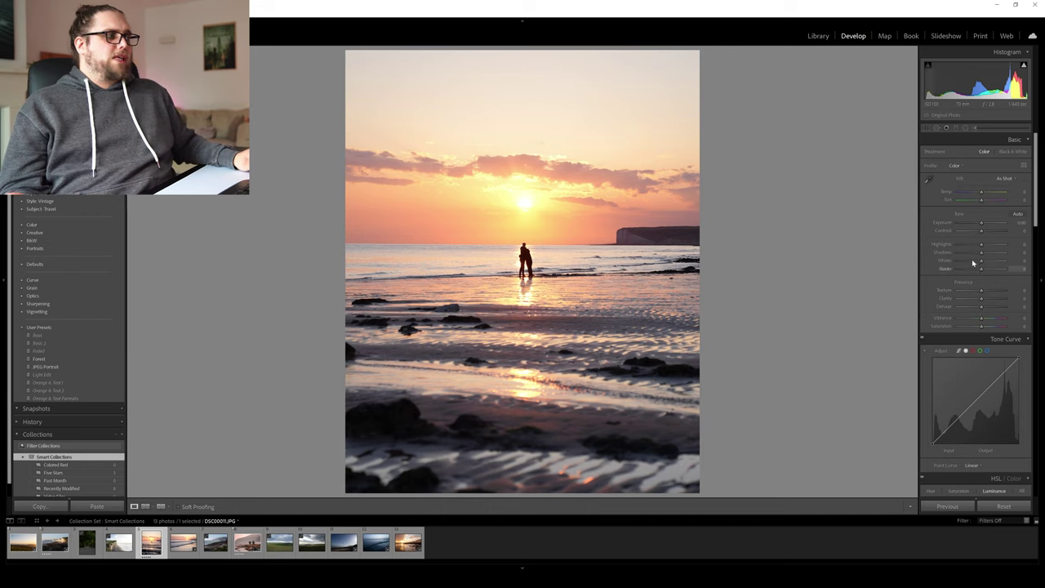
# Set the sunset photo's basic adjustments to Contrast +6, Highlights -18, Shadows +15, Texture +9 and Clarity +15
pyautogui.moveTo(980, 245); pyautogui.dragTo(976, 249)
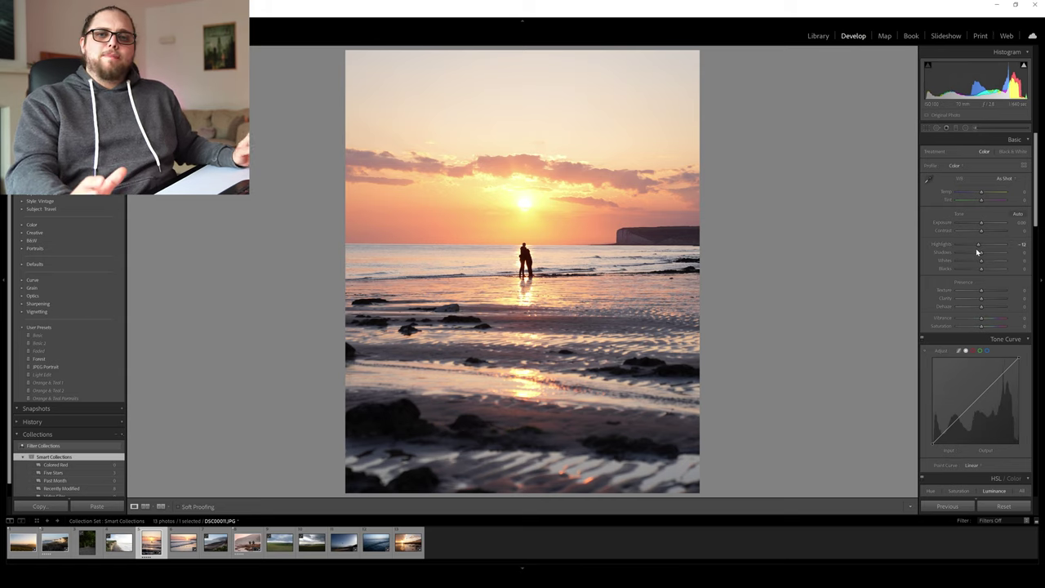
pyautogui.moveTo(975, 248); pyautogui.dragTo(941, 248)
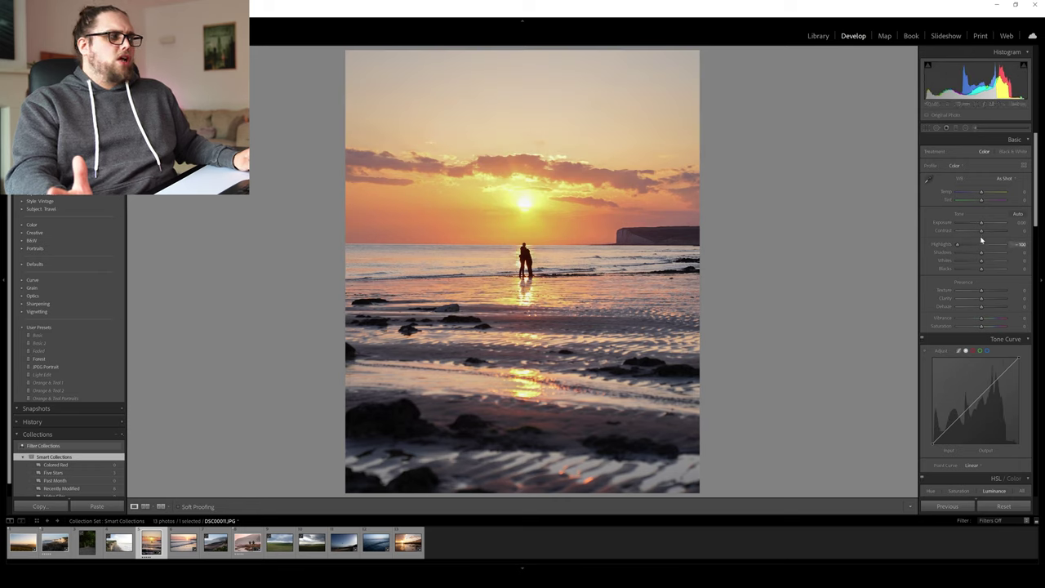
pyautogui.moveTo(957, 247); pyautogui.dragTo(982, 233)
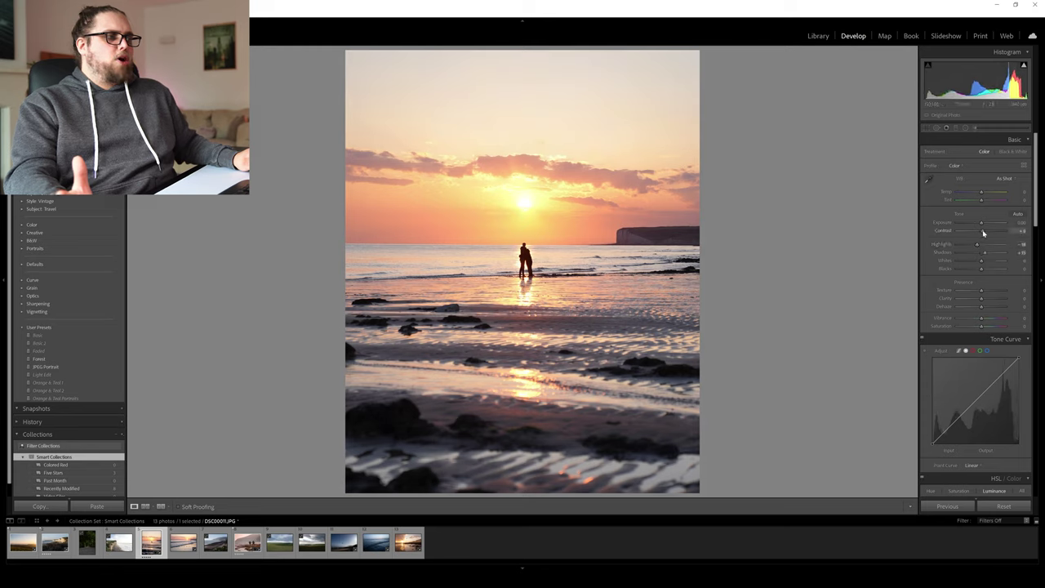
pyautogui.moveTo(979, 297); pyautogui.dragTo(983, 291)
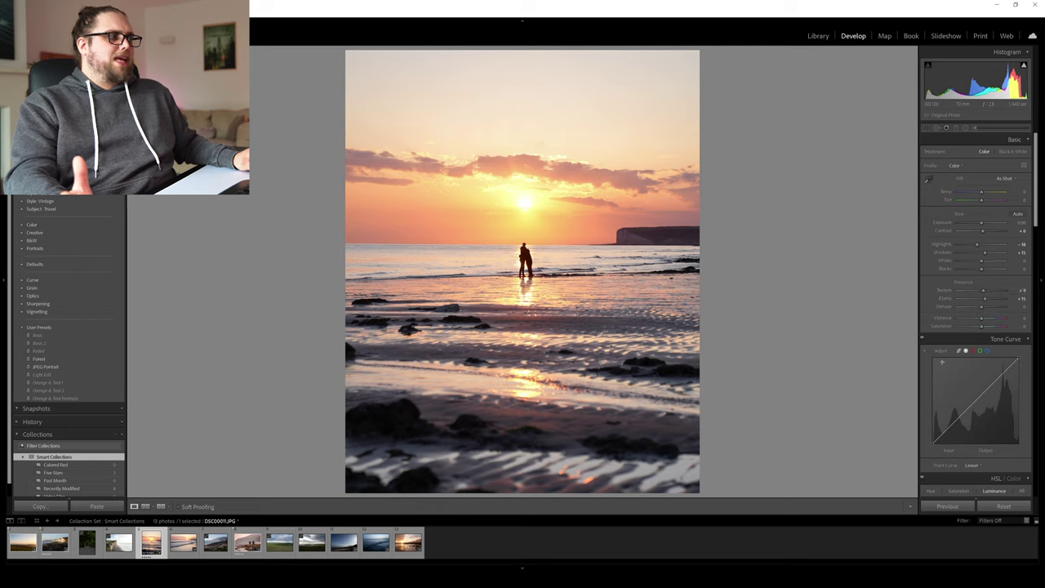
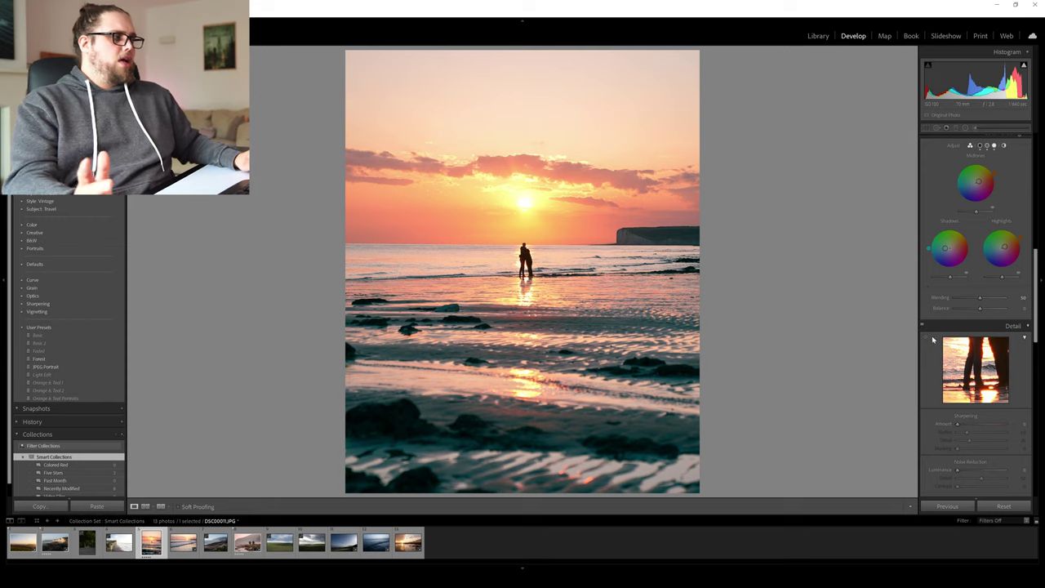
# Add a dark post-crop vignette in Highlight Priority style with an Amount of -36
pyautogui.scroll(-4, 927, 318)
pyautogui.scroll(-4, 929, 347)
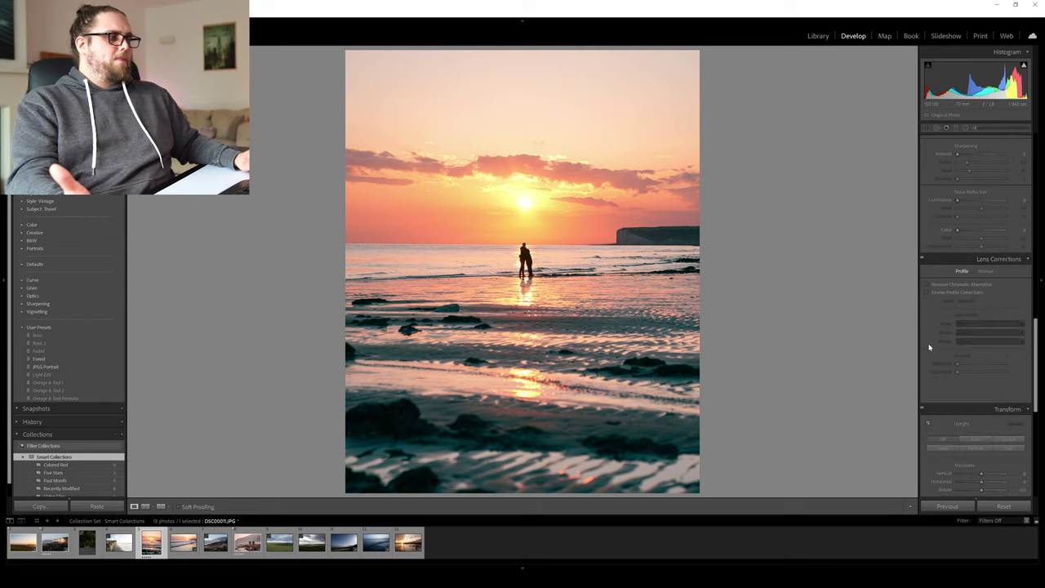
pyautogui.scroll(-4, 929, 347)
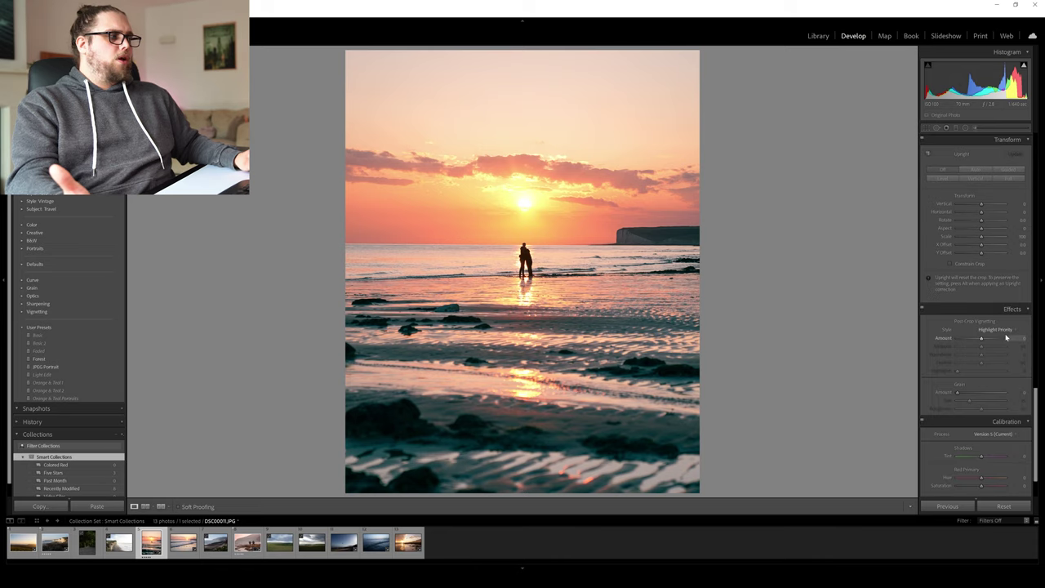
pyautogui.click(994, 328)
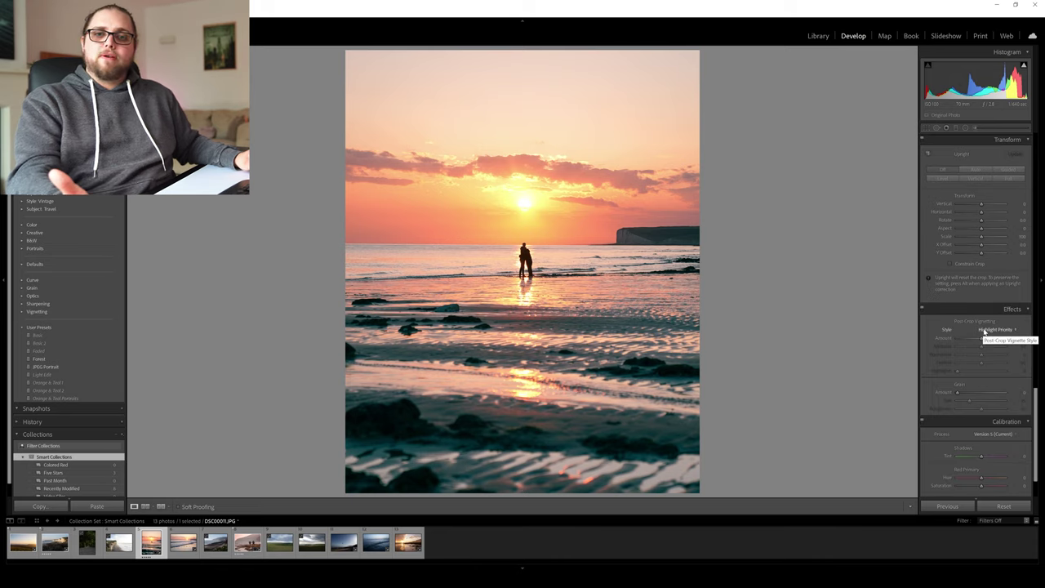
pyautogui.click(992, 335)
pyautogui.moveTo(982, 340); pyautogui.dragTo(973, 340)
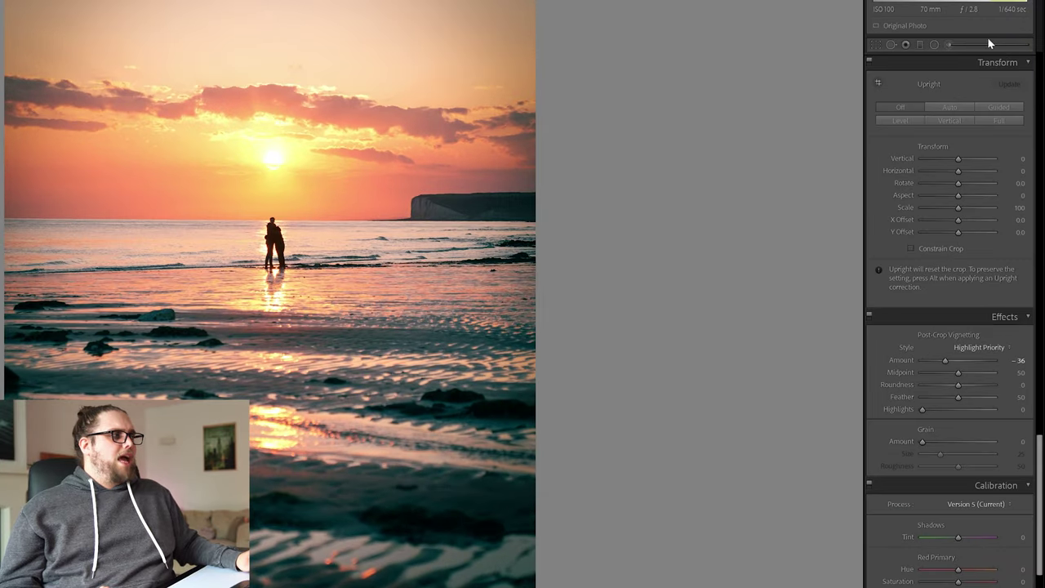
# Draw an upright elliptical radial filter around the couple and the sun, and reset its Exposure to 0
pyautogui.click(934, 46)
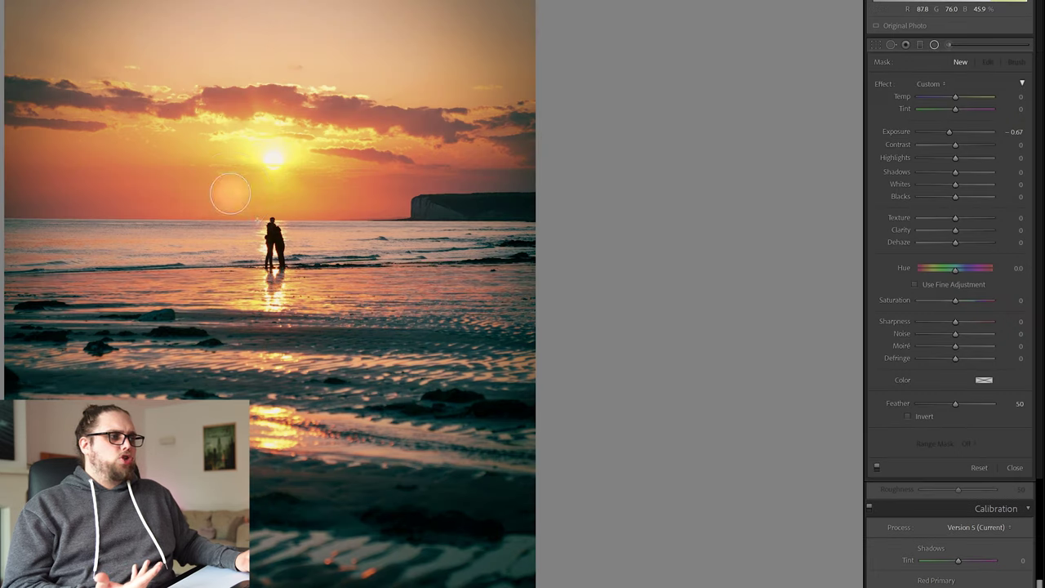
pyautogui.moveTo(230, 193); pyautogui.dragTo(284, 227)
pyautogui.moveTo(393, 236); pyautogui.dragTo(359, 236)
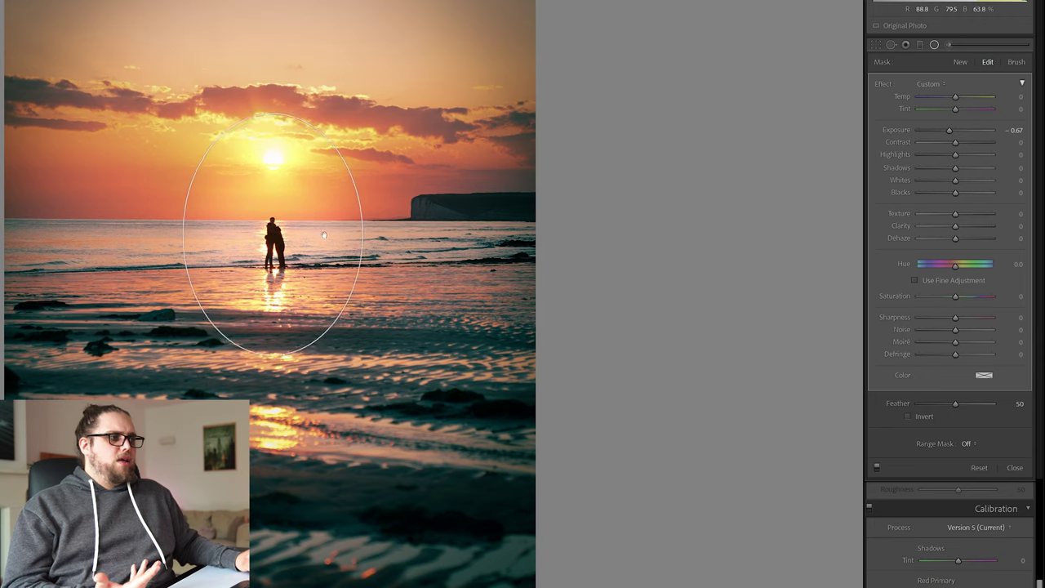
pyautogui.doubleClick(946, 130)
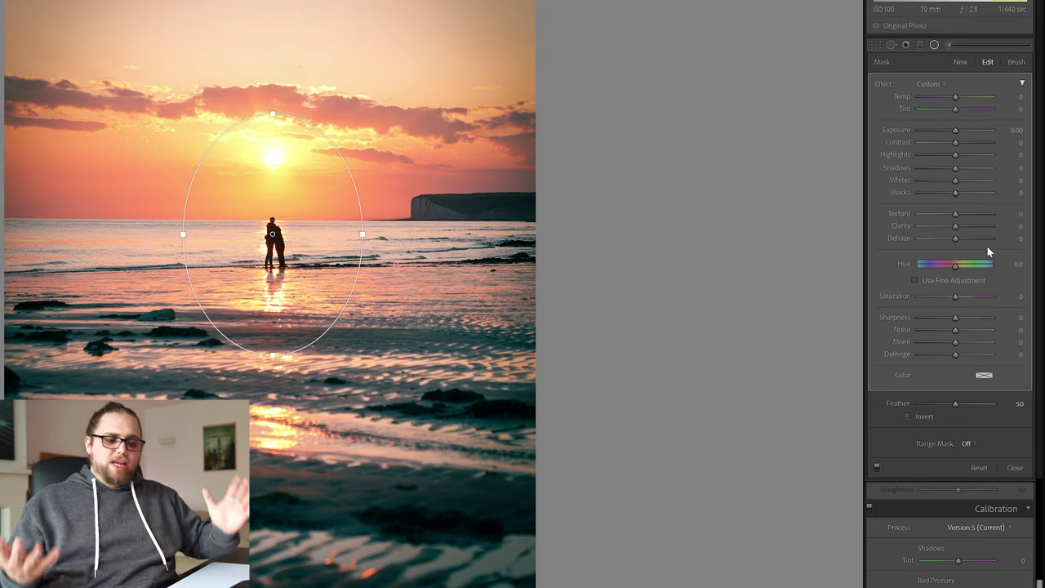
# Check the radial filter's mask overlay, set its Exposure to -0.58 to darken the surroundings, and close the filter
pyautogui.press('\\')
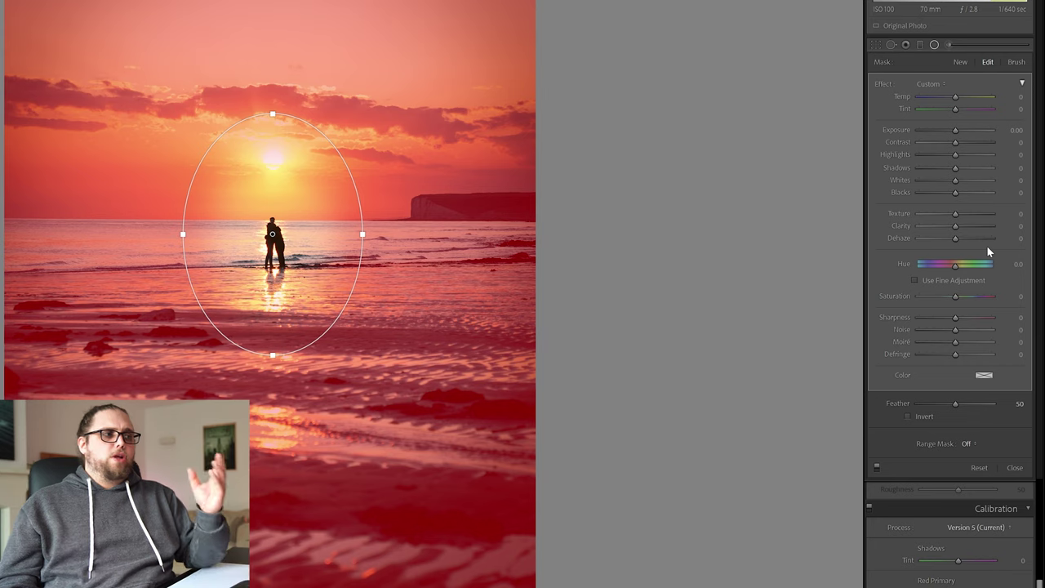
pyautogui.press('\\')
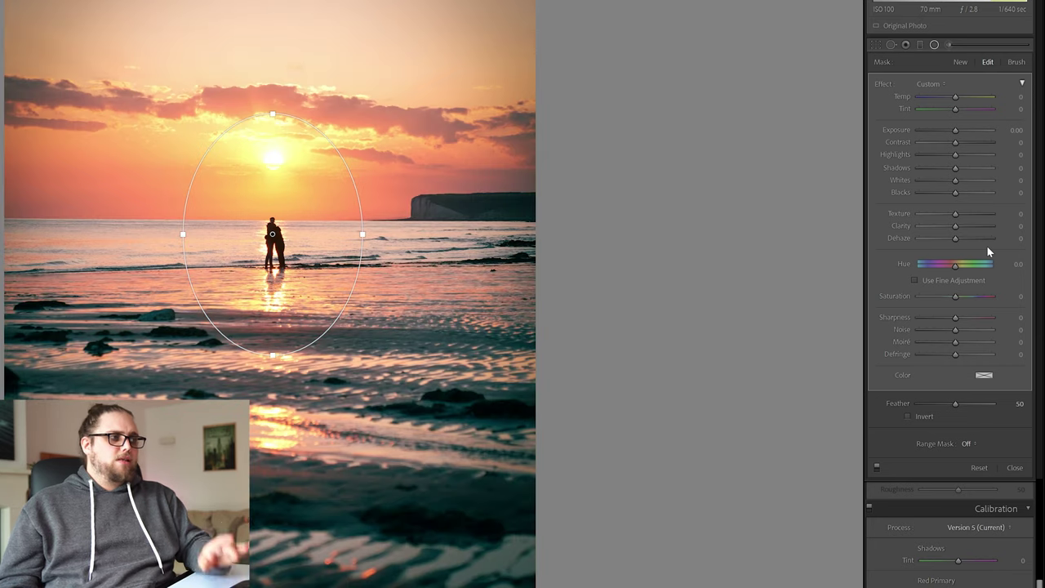
pyautogui.moveTo(955, 131); pyautogui.dragTo(946, 128)
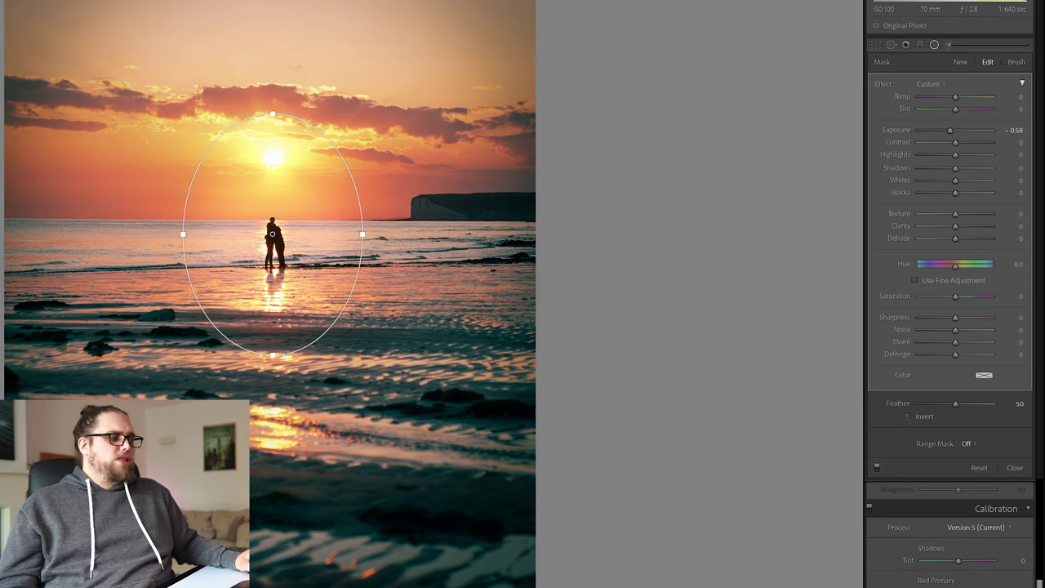
pyautogui.hotkey('shift', 'm')
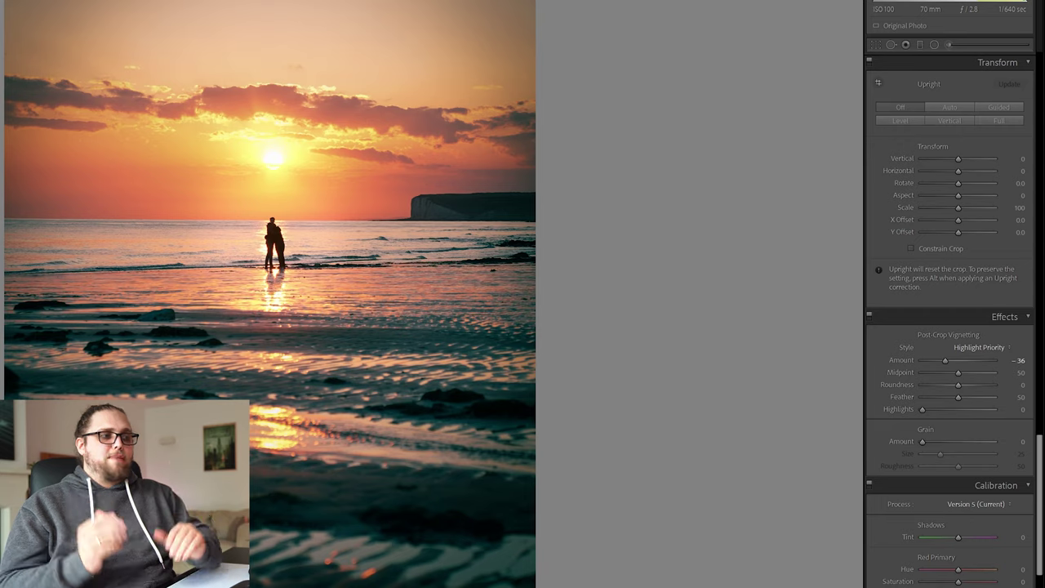
# Compare the edited sunset photo with its unedited version
pyautogui.press('\\')
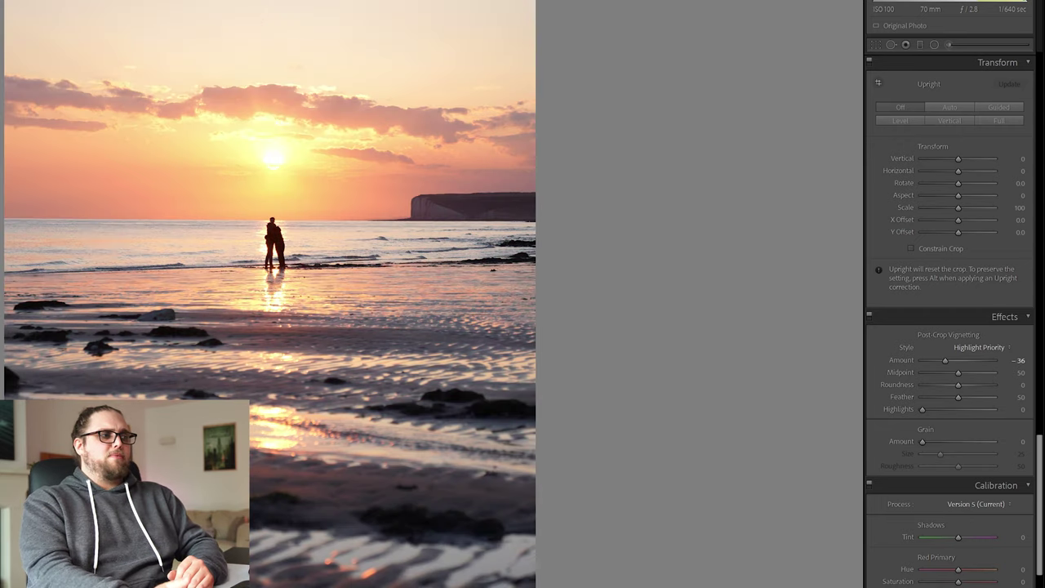
pyautogui.press('\\')
pyautogui.press('\\')
pyautogui.press('\\')
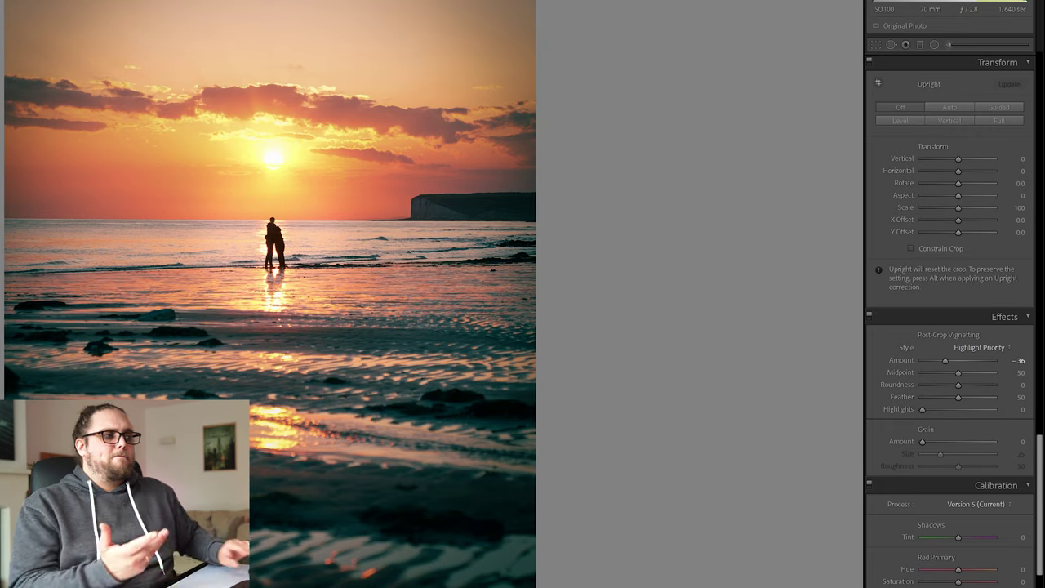
# Delete the radial filter around the couple and leave the radial filter tool
pyautogui.click(934, 45)
pyautogui.moveTo(272, 234); pyautogui.dragTo(359, 334)
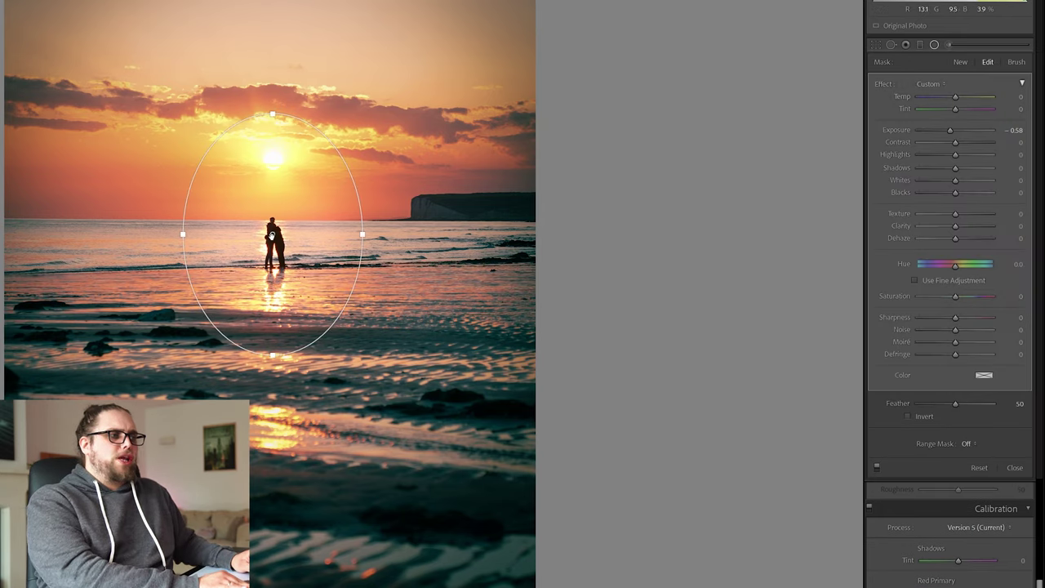
pyautogui.press('\\')
pyautogui.hotkey('shift', 'm')
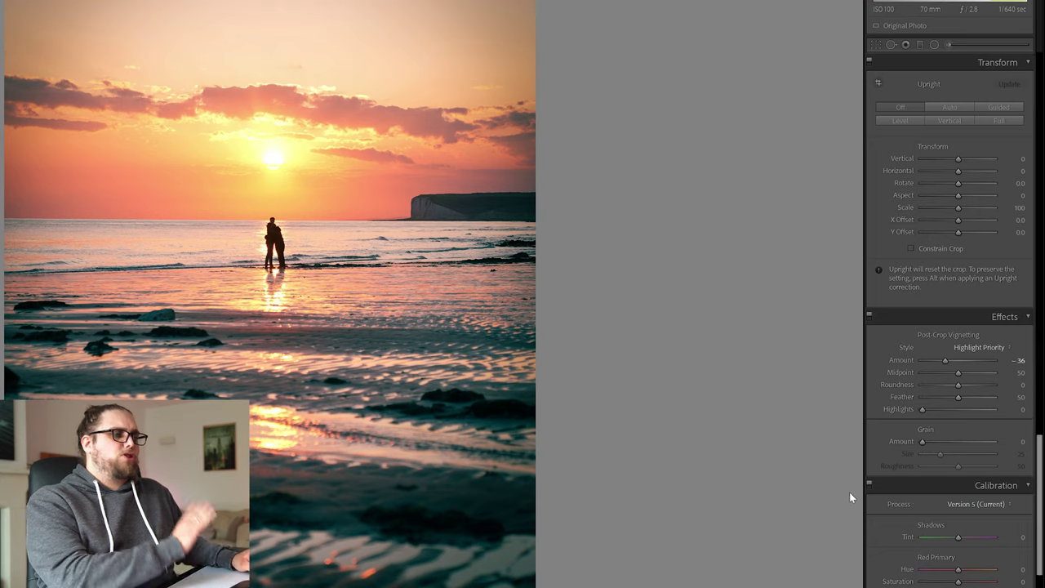
# Set the Calibration Red Primary Hue to +14 and Blue Primary Hue to -18, and compare before and after
pyautogui.scroll(-2, 901, 400)
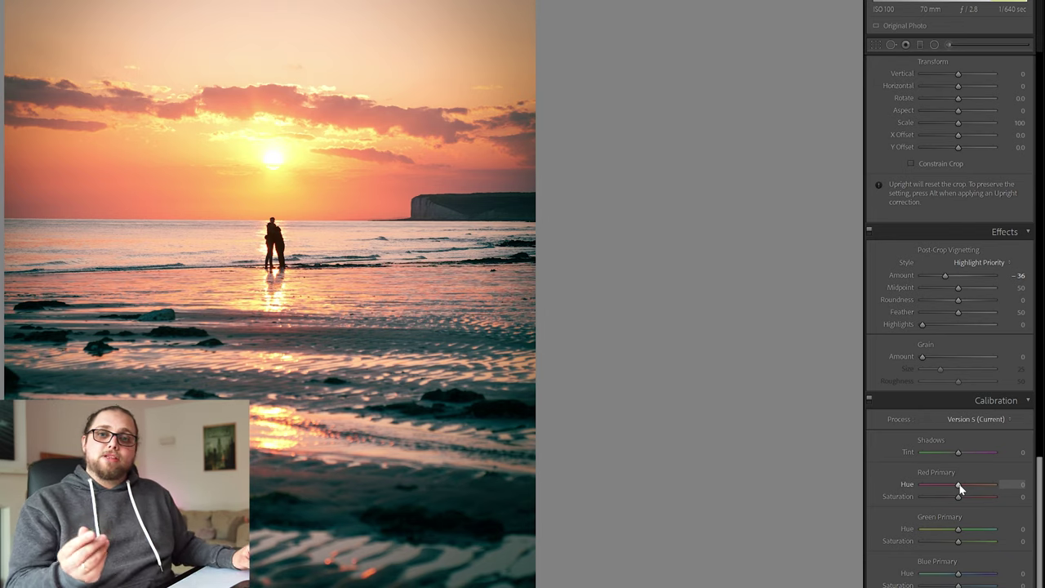
pyautogui.moveTo(959, 485); pyautogui.dragTo(960, 485)
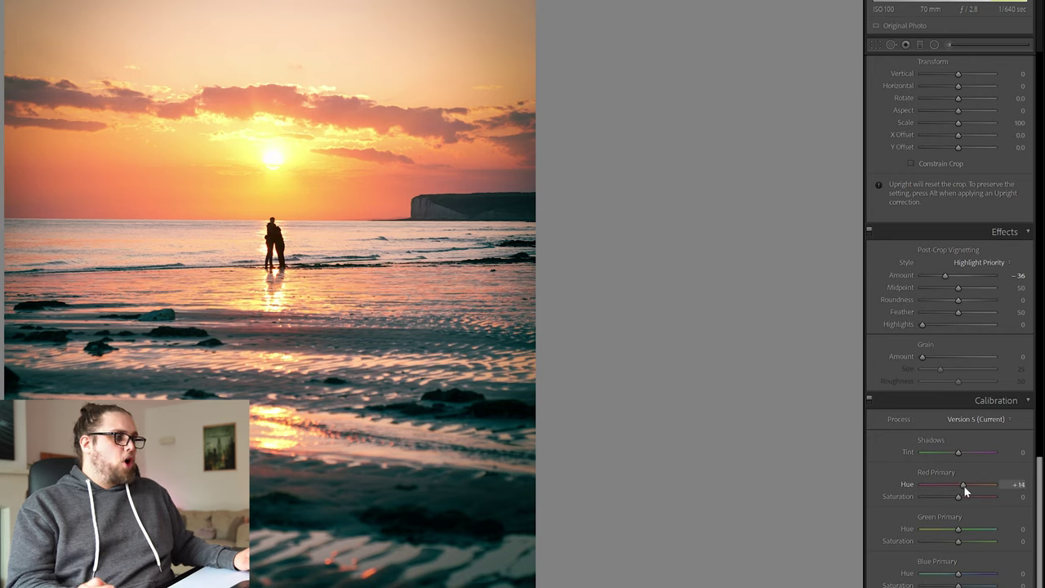
pyautogui.moveTo(960, 573); pyautogui.dragTo(953, 577)
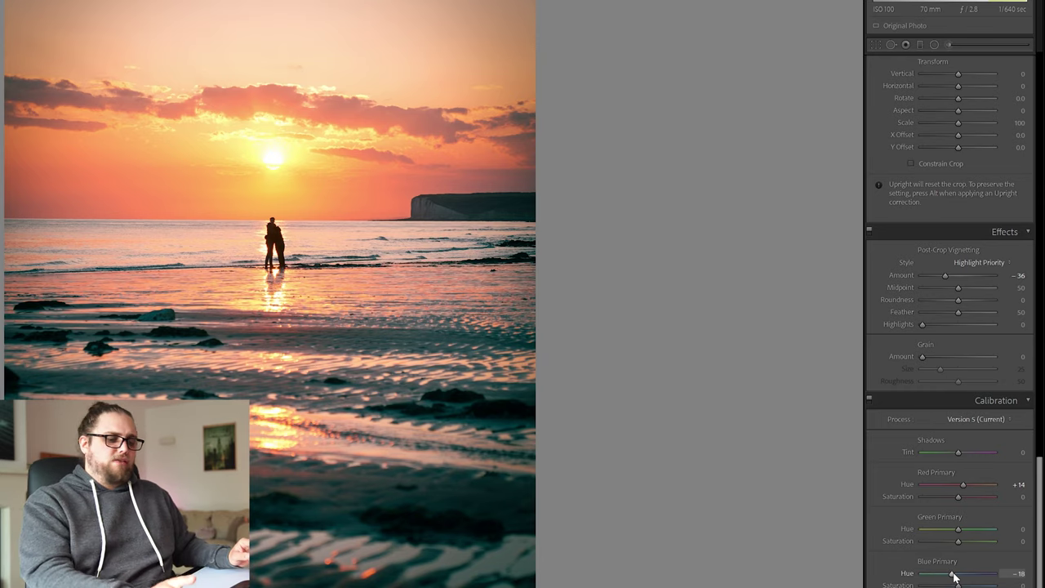
pyautogui.press('\\')
pyautogui.press('\\')
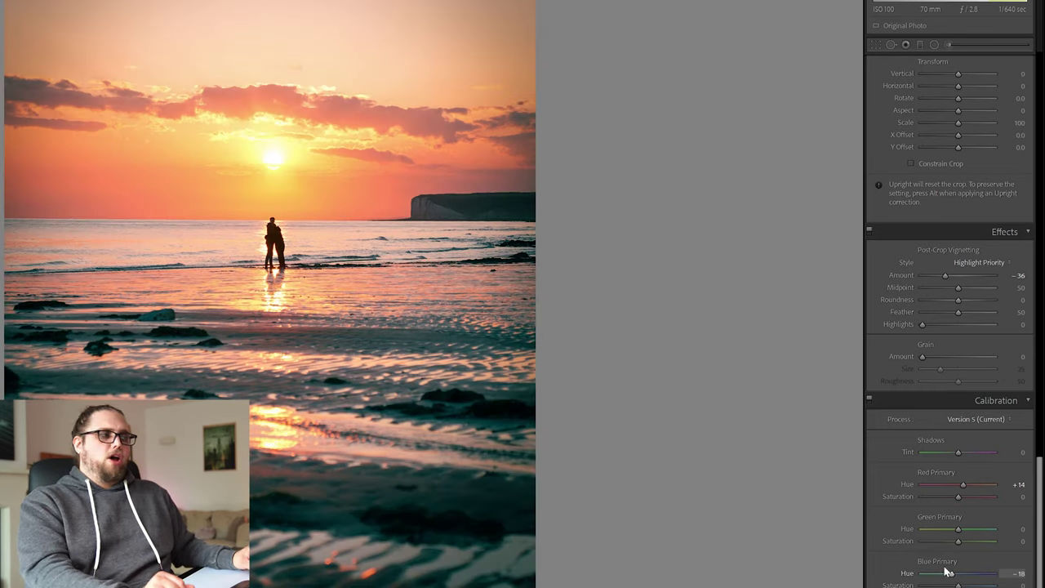
# Sharpen the sunset photo slightly with a Sharpening Amount of 10
pyautogui.scroll(3, 888, 409)
pyautogui.scroll(9, 888, 409)
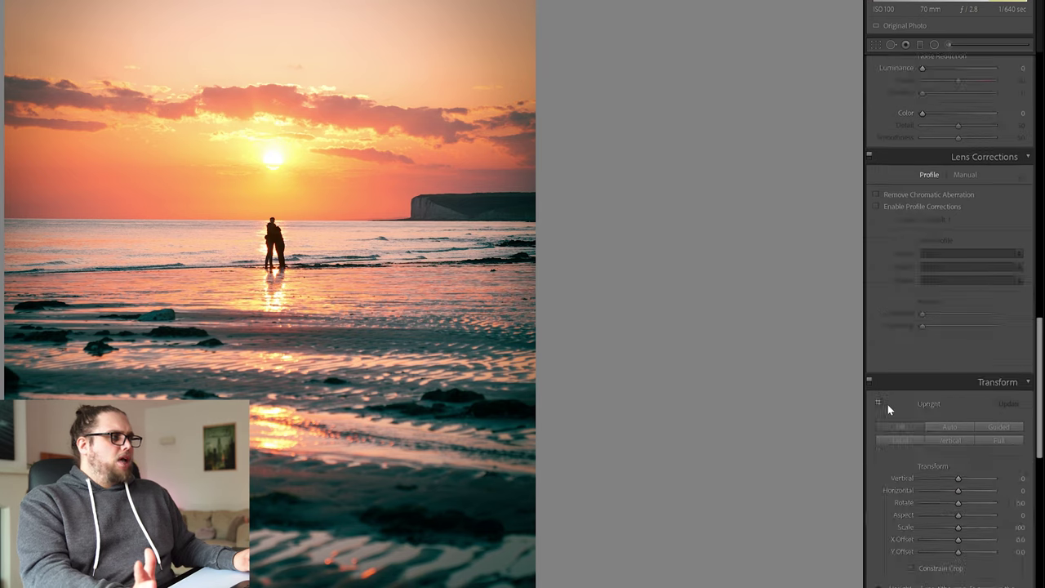
pyautogui.scroll(3, 888, 410)
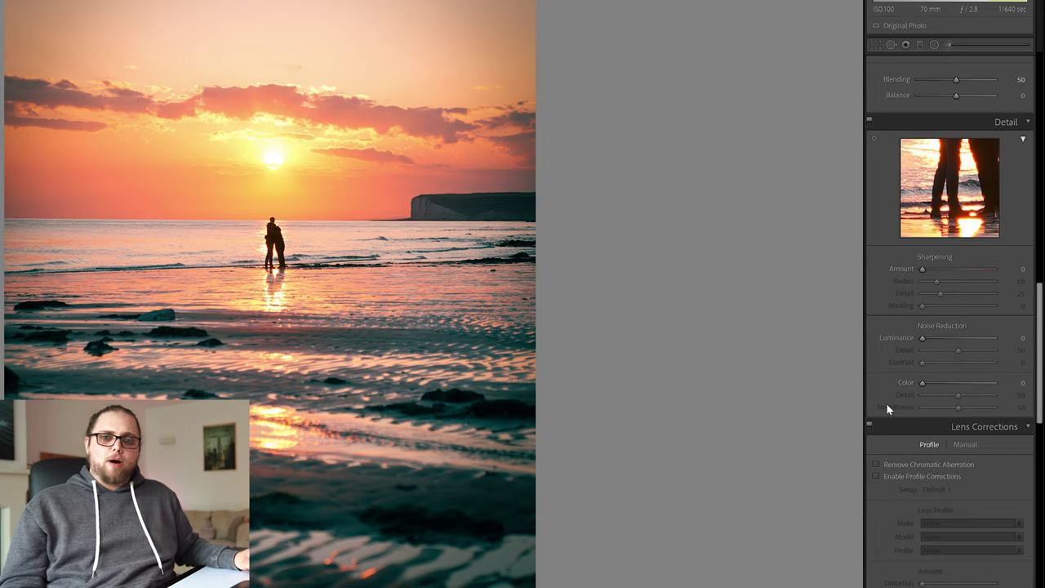
pyautogui.moveTo(924, 278); pyautogui.dragTo(927, 276)
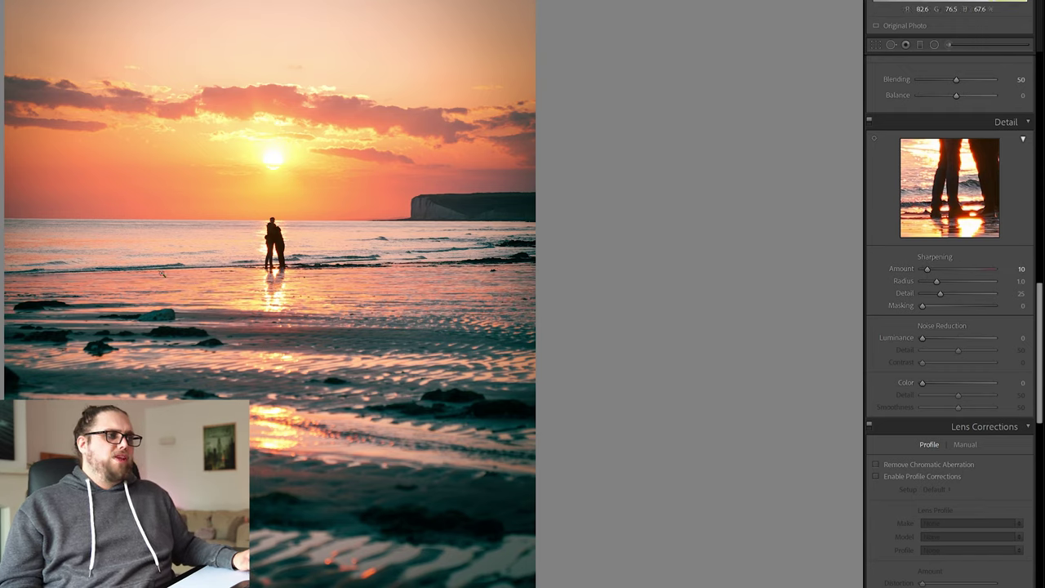
# Try a Noise Reduction Luminance of 40 and reset it to 0
pyautogui.moveTo(920, 342); pyautogui.dragTo(949, 339)
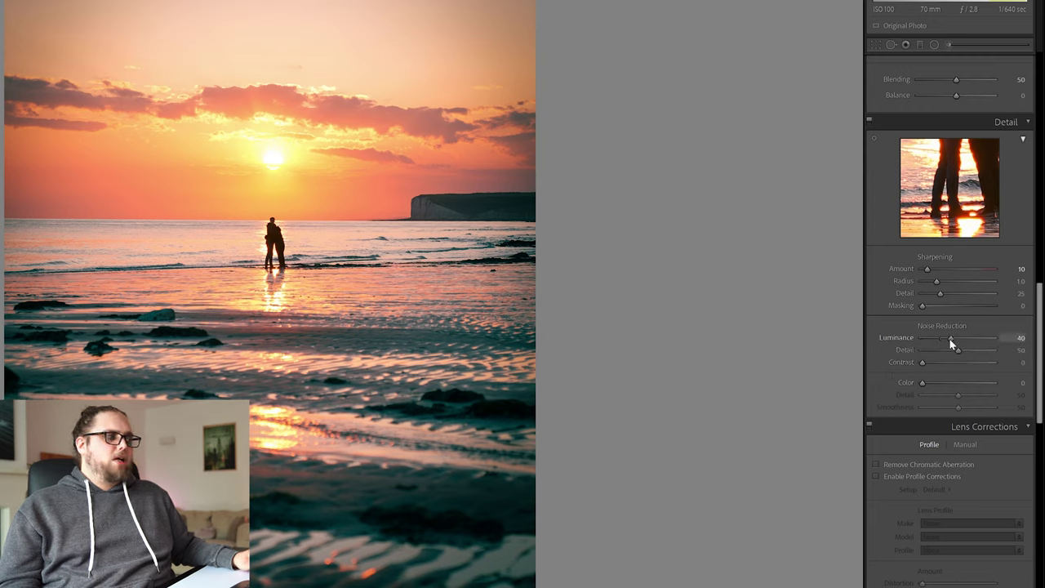
pyautogui.doubleClick(949, 339)
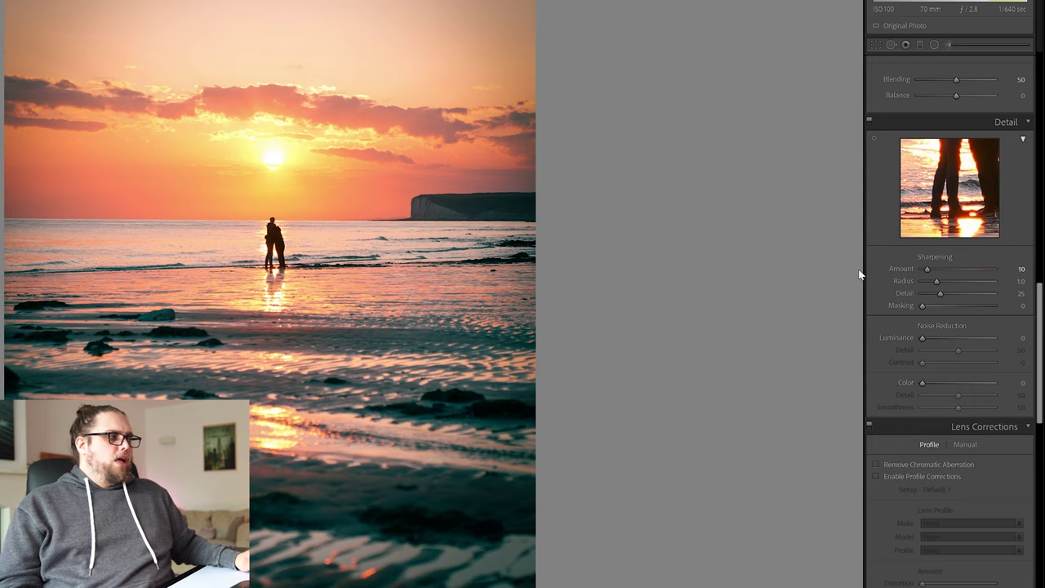
pyautogui.scroll(-2, 871, 242)
pyautogui.scroll(-5, 873, 244)
pyautogui.scroll(20, 874, 257)
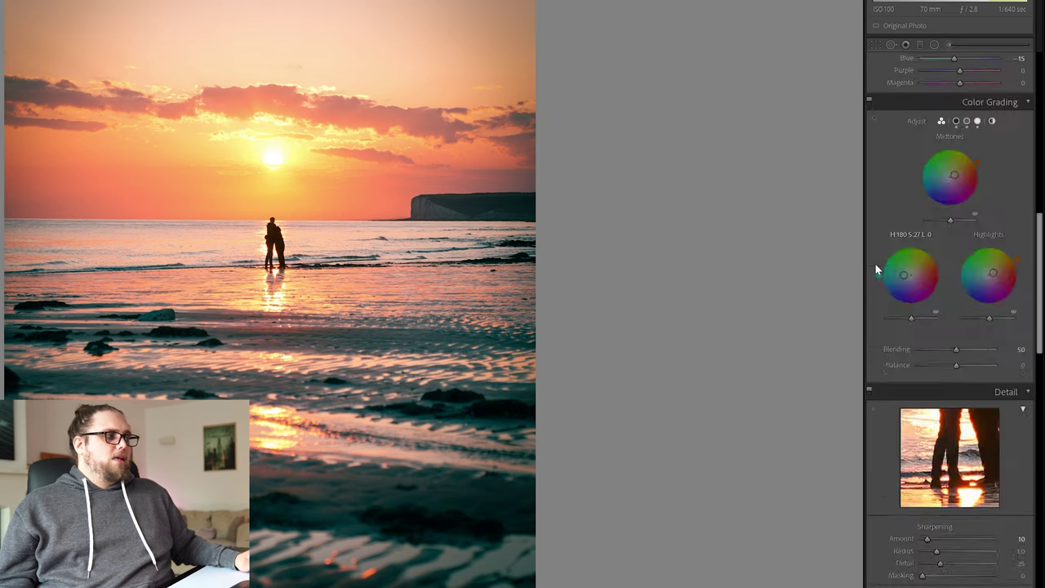